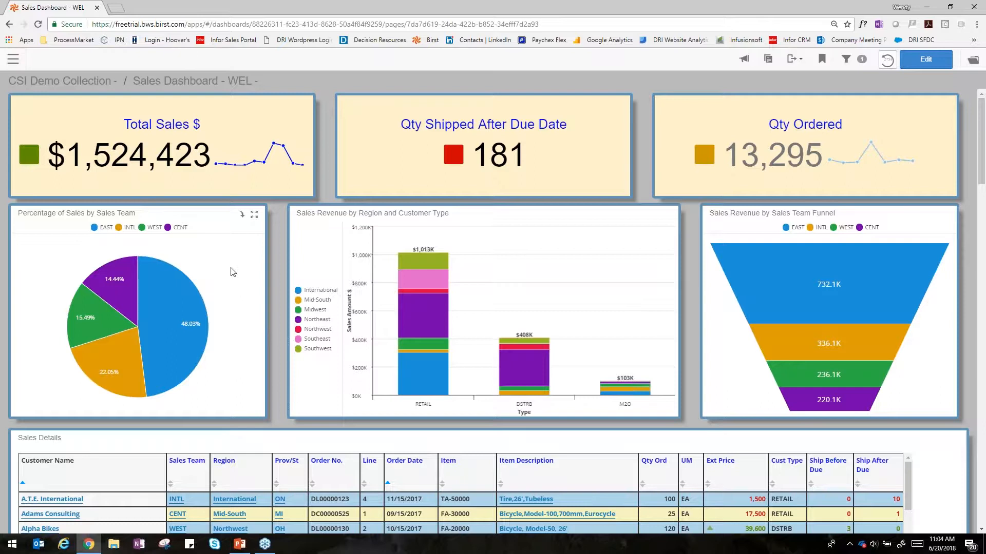
Step: Hide the INTL team in the Percentage of Sales by Sales Team pie chart and show it again
left_click(123, 228)
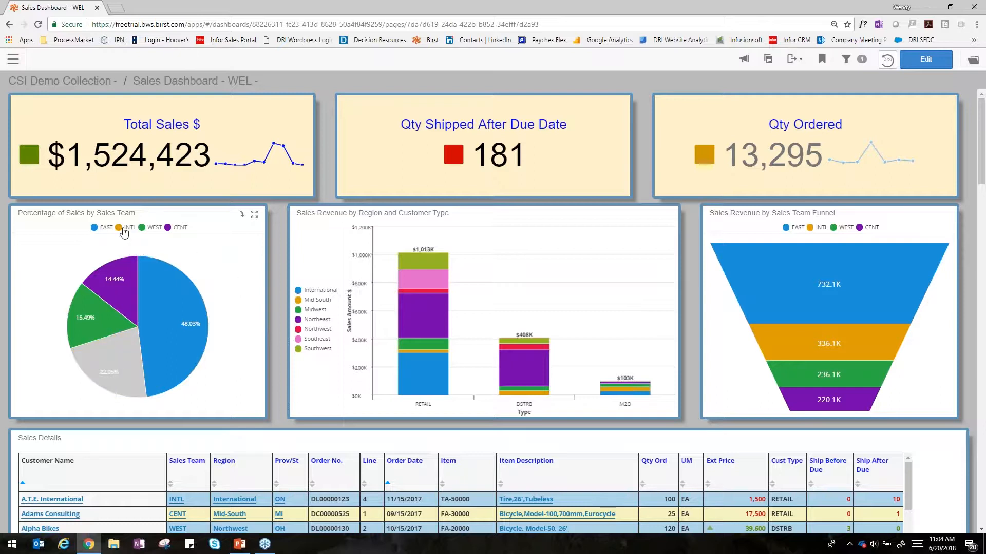
left_click(123, 230)
left_click(120, 229)
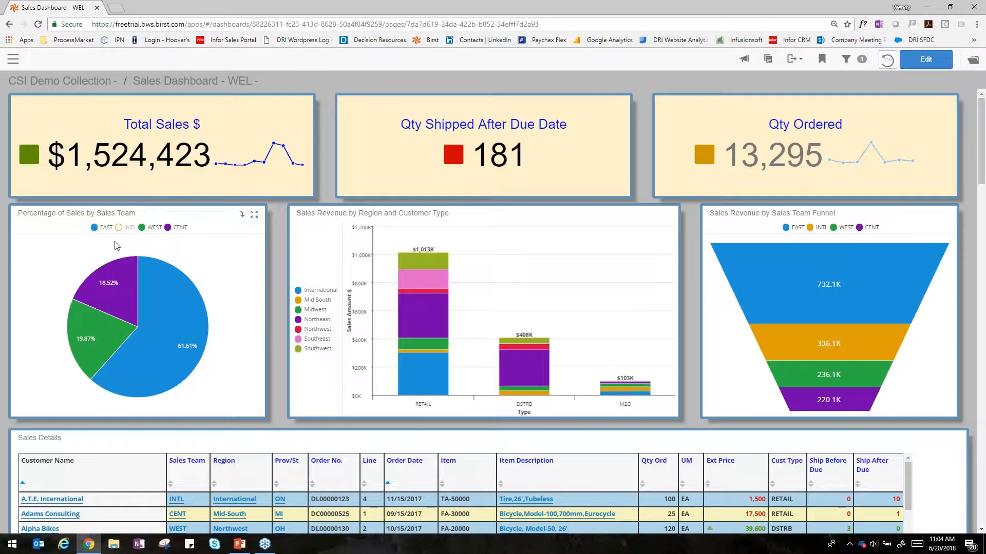
left_click(120, 228)
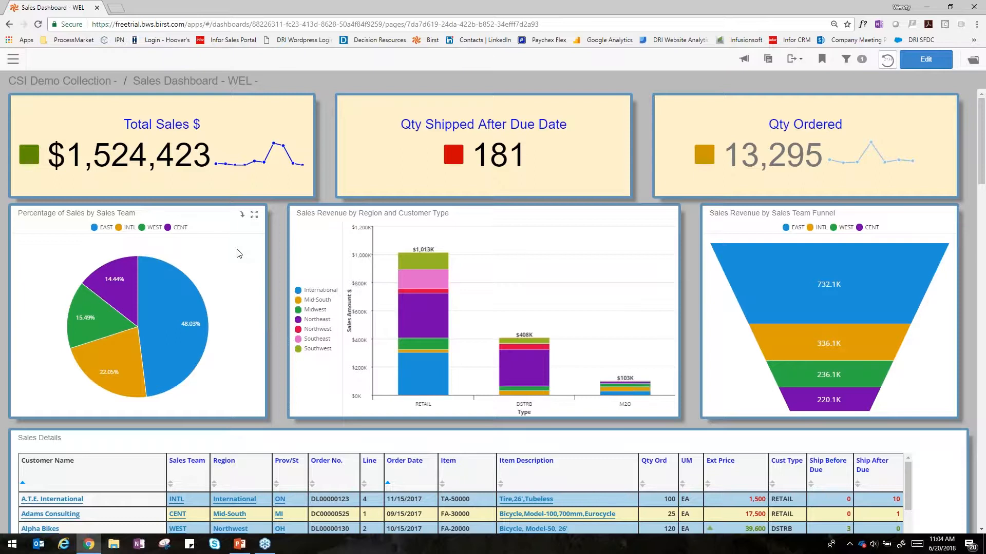
Step: Drill the sales team pie chart down to the EAST team and its Northeast region
mouse_move(164, 300)
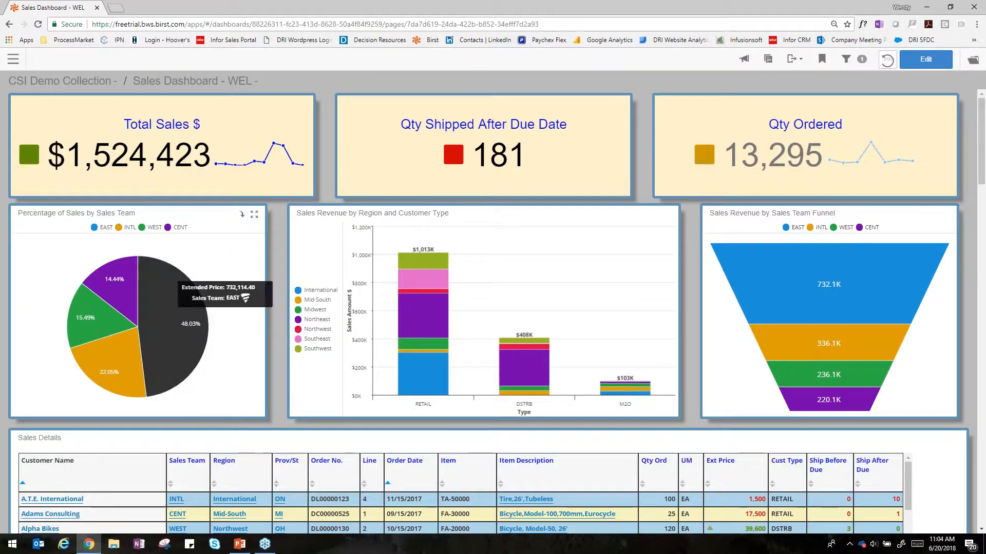
left_click(164, 300)
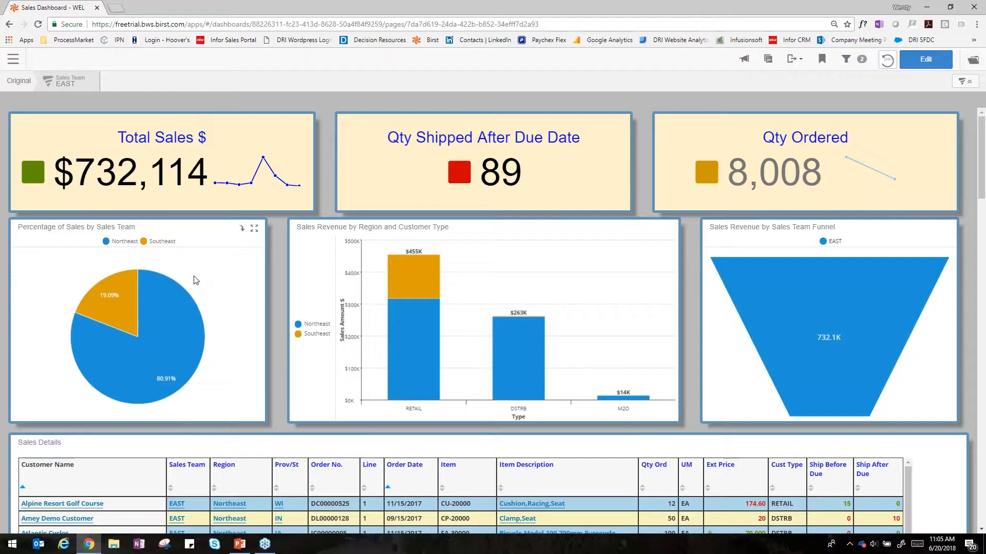
left_click(172, 337)
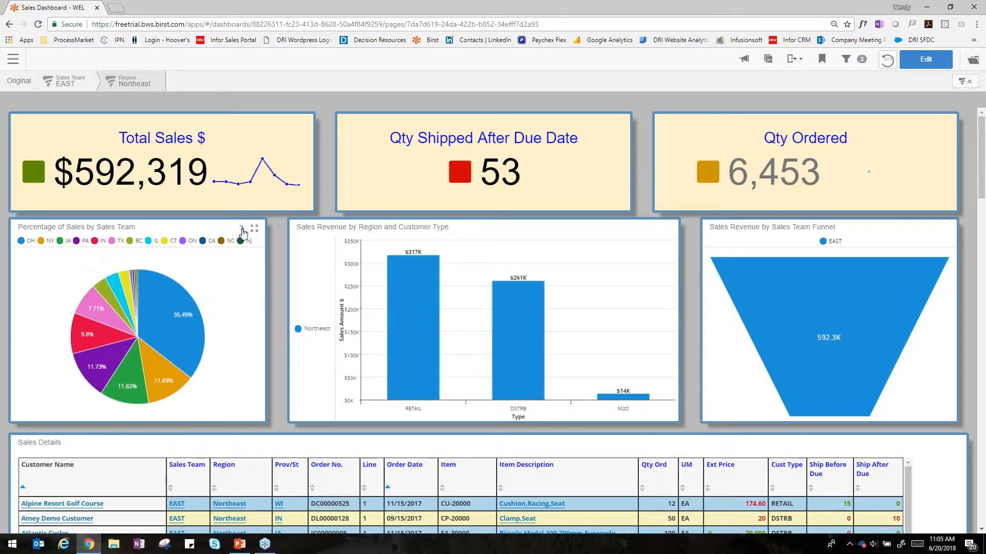
Step: Display the Percentage of Sales by Sales Team breakdown as a table, and return the dashboard to its original unfiltered view
left_click(242, 230)
mouse_move(229, 307)
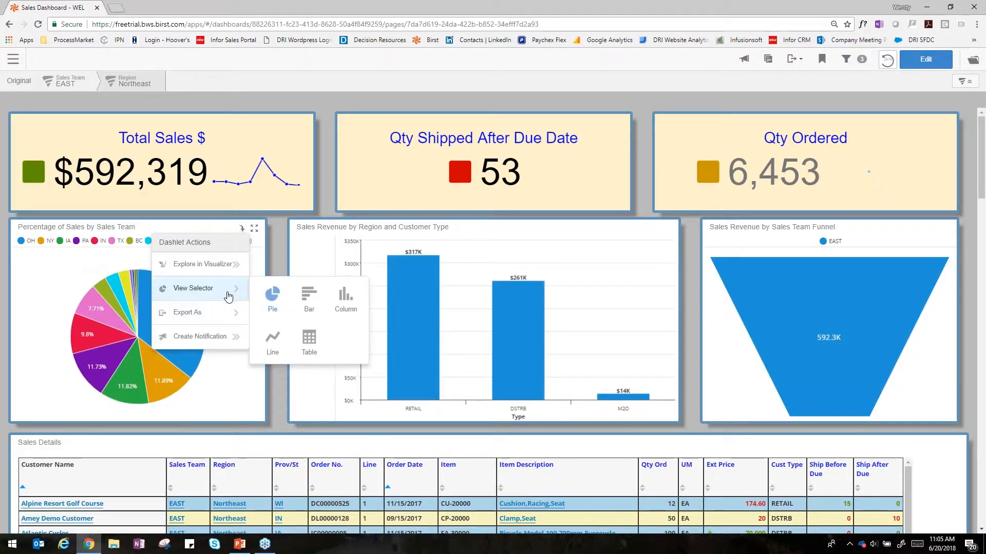
left_click(305, 342)
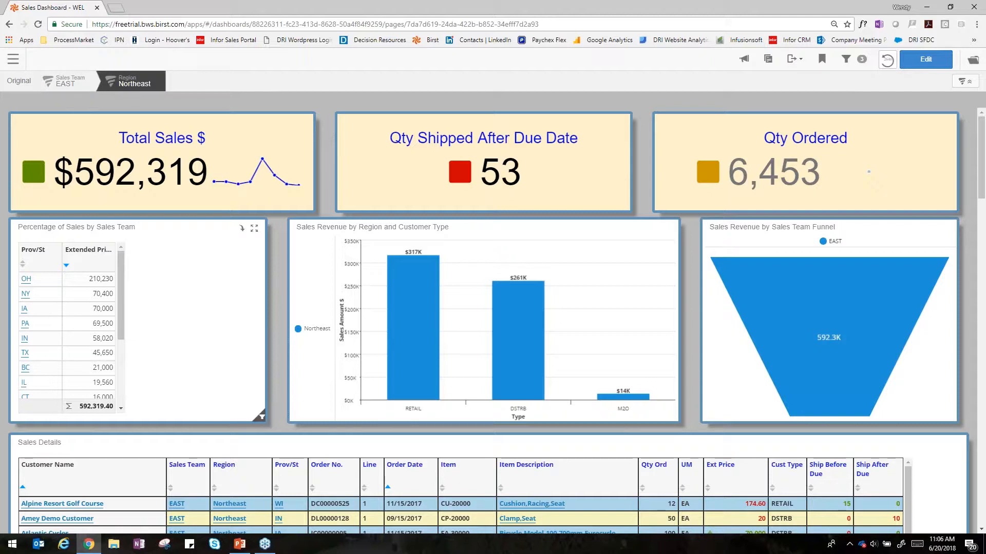
left_click(49, 98)
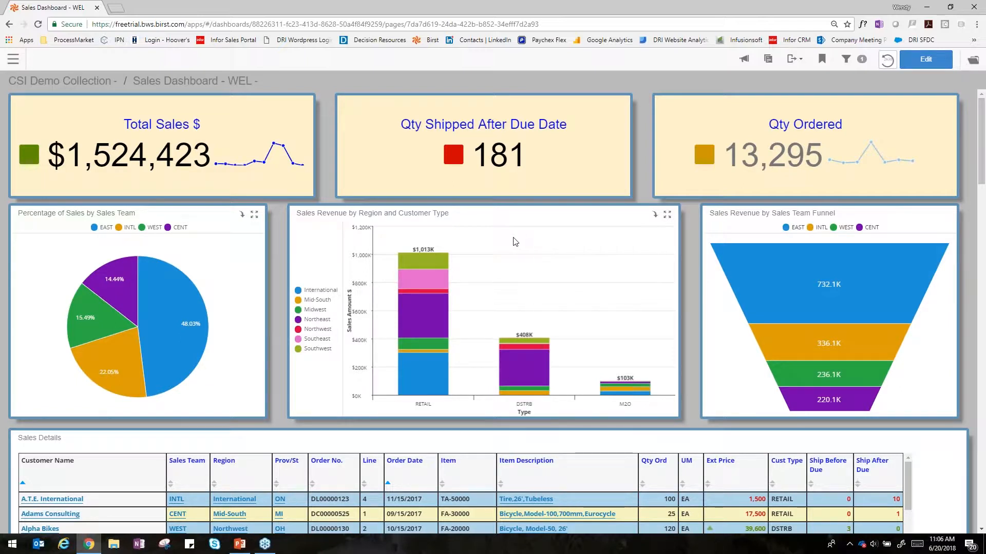
Step: Use the column selector of the Sales Revenue by Region and Customer Type chart to replace the Type column with Region
left_click(654, 218)
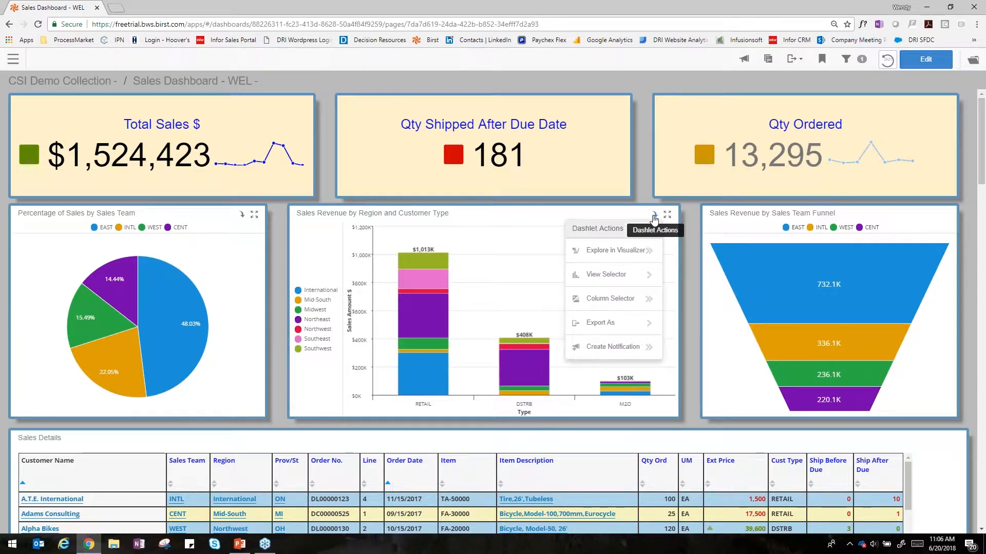
mouse_move(639, 284)
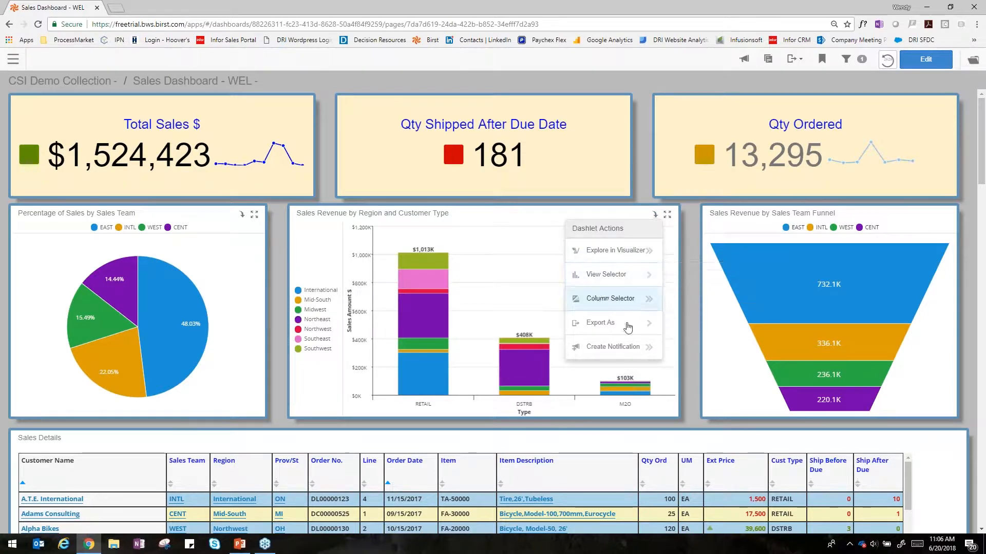
mouse_move(627, 326)
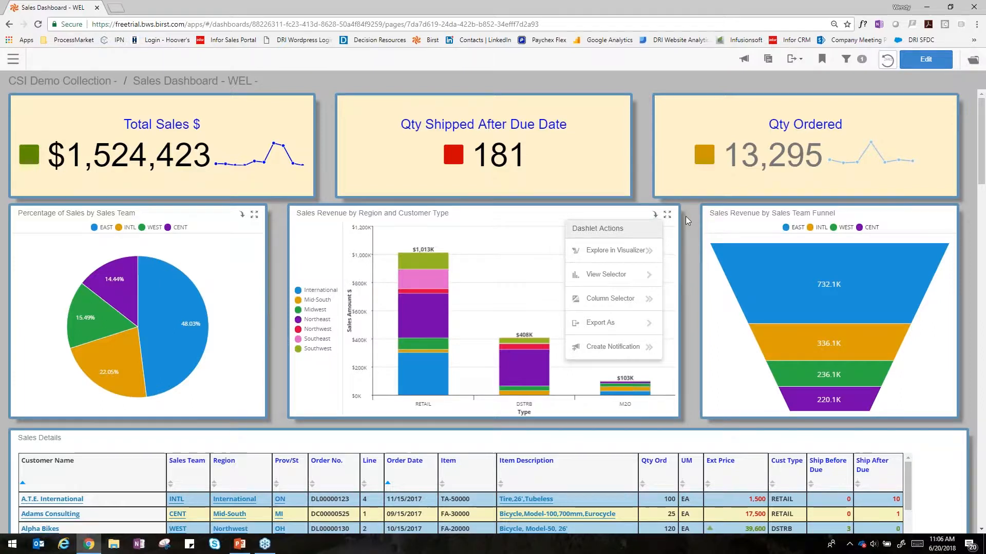
left_click(669, 227)
left_click(655, 215)
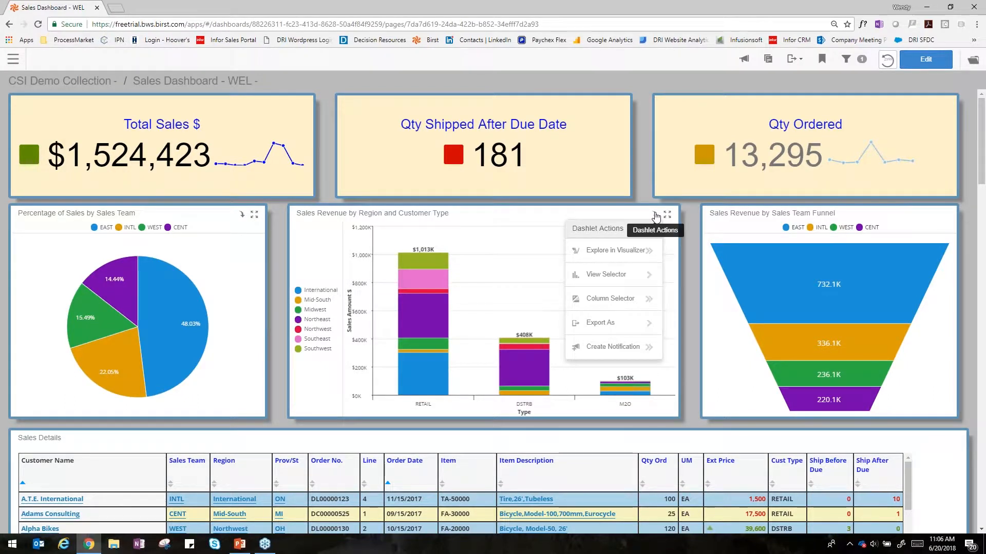
left_click(642, 305)
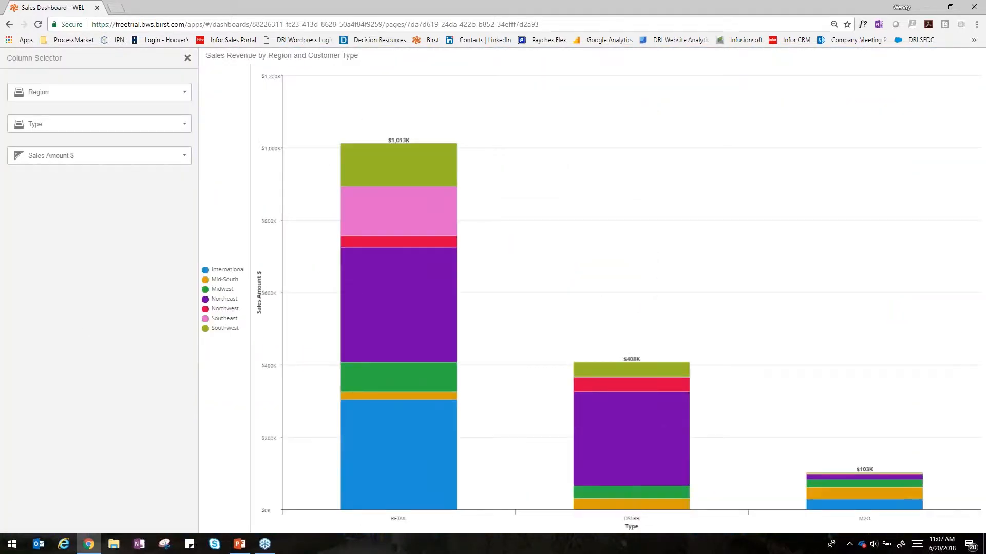
left_click(106, 128)
scroll(105, 210, "down", 1)
left_click(106, 213)
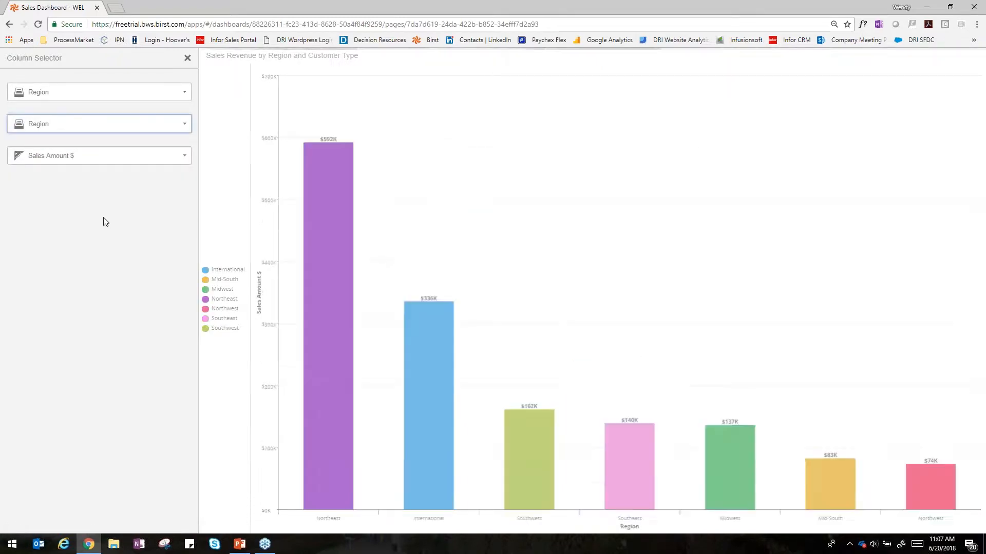
Step: Set the chart's series column to End User Type and its measure to Shipped, and return to the dashboard
left_click(97, 94)
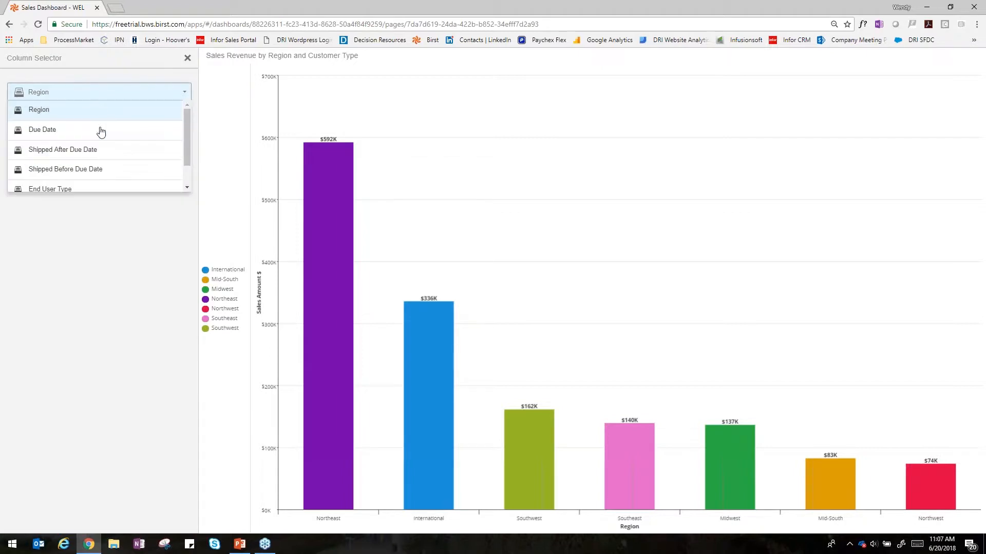
left_click(94, 188)
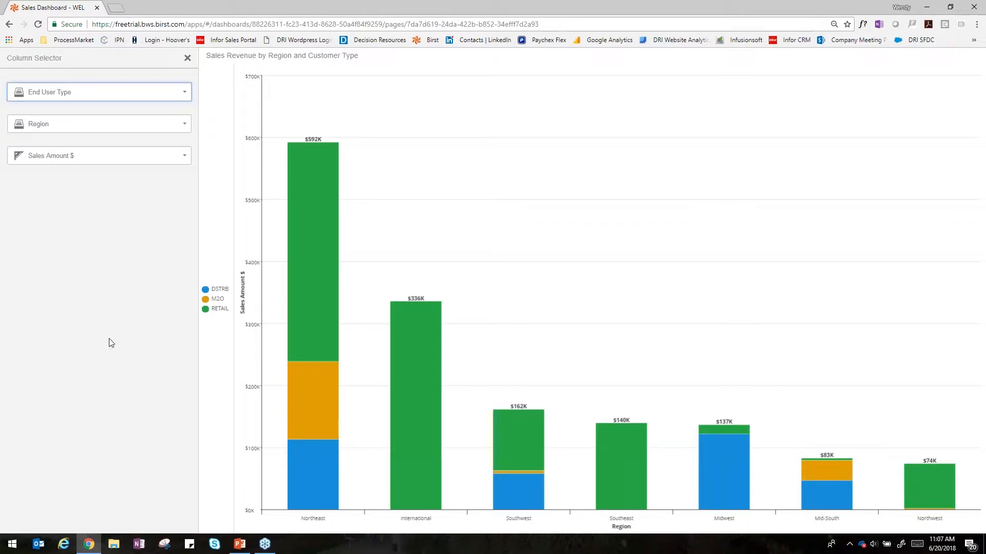
left_click(82, 157)
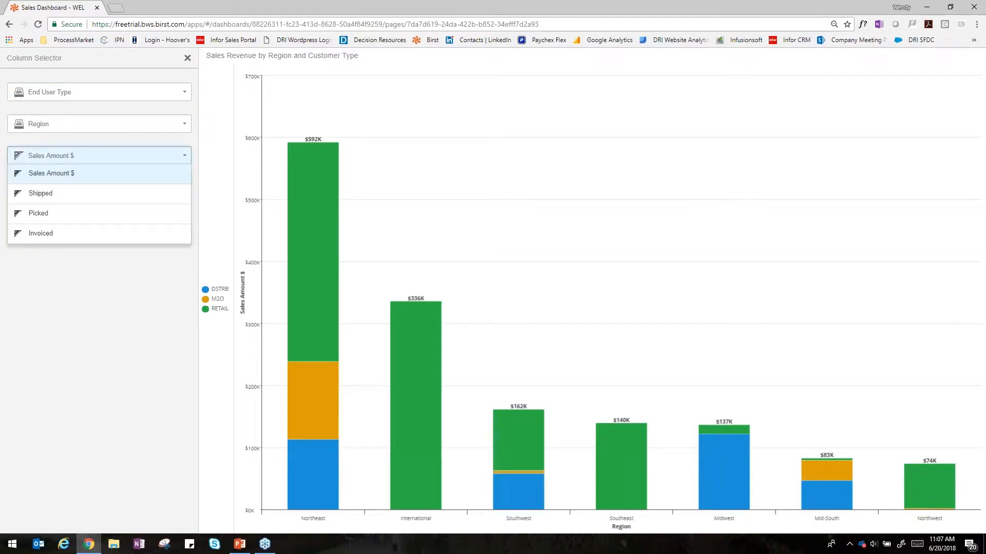
left_click(72, 194)
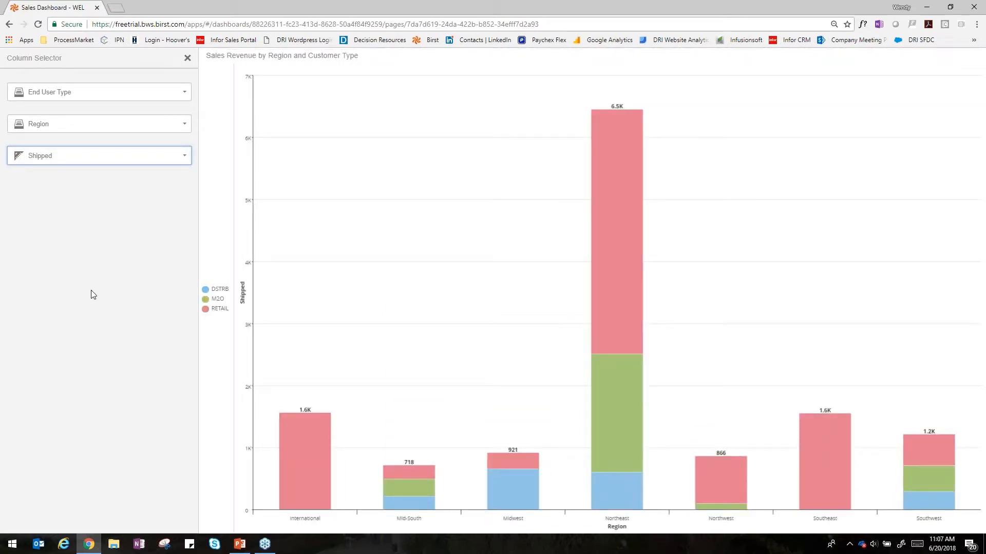
left_click(188, 58)
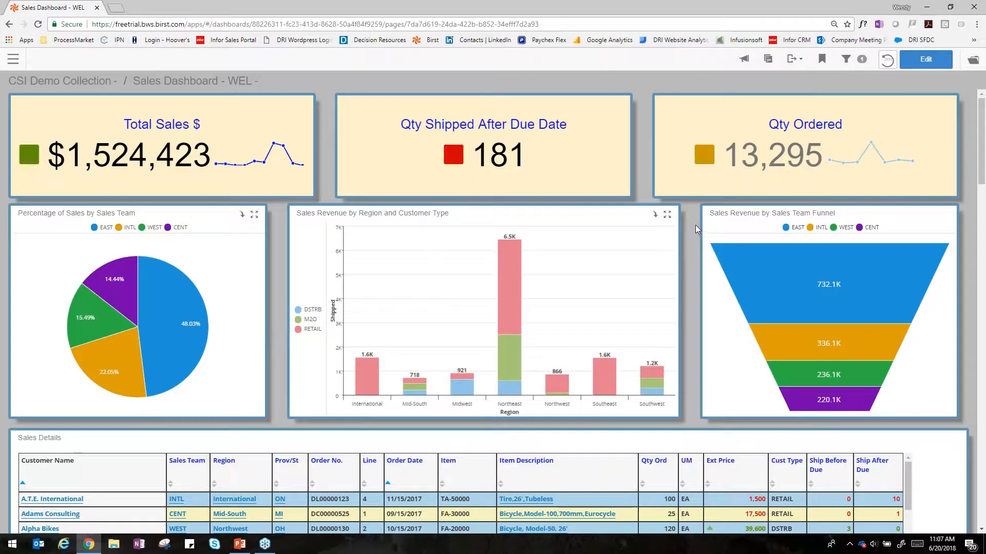
Step: Look up the "Tire,26',Tubeless" item from the Sales Details table on Google and return to the dashboard
mouse_move(511, 274)
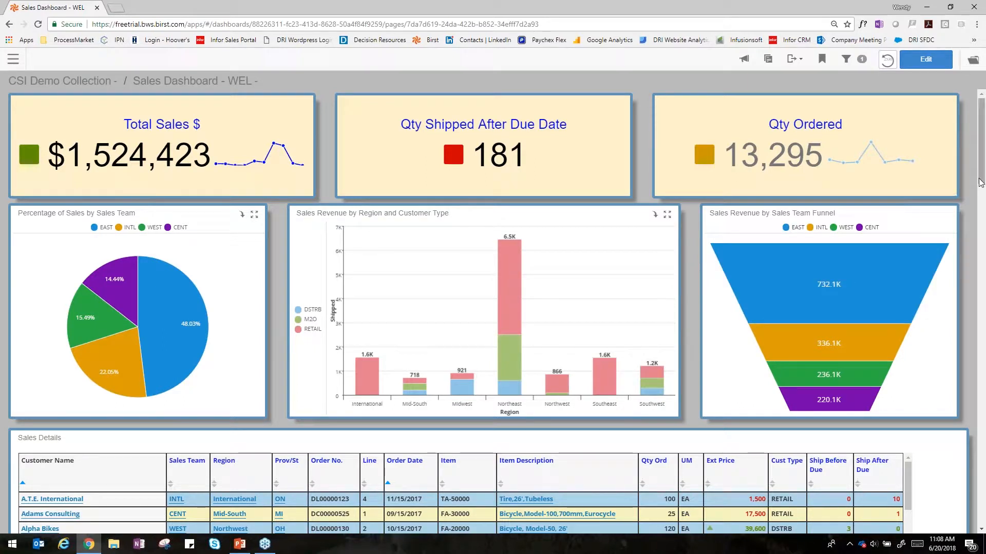
left_click_drag(980, 182, 971, 244)
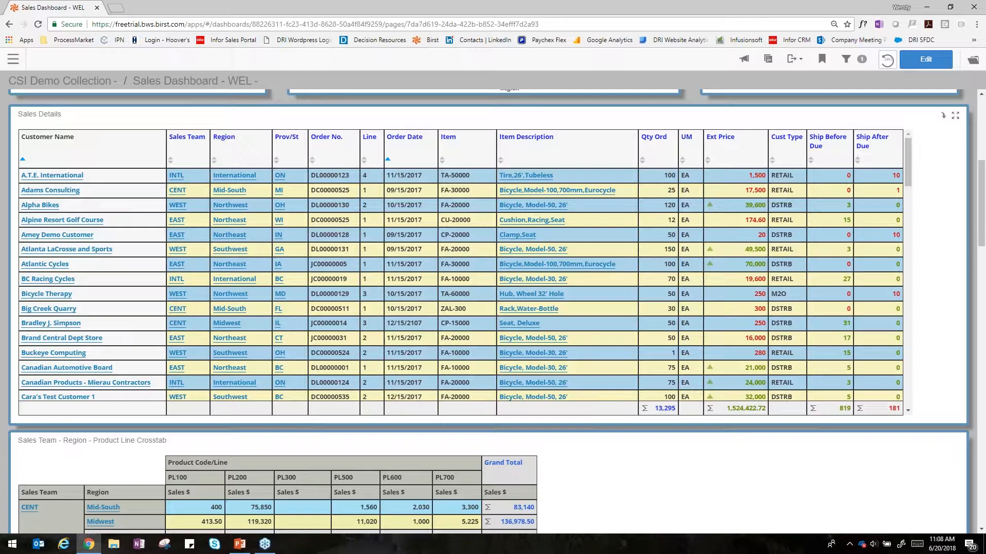
left_click(529, 179)
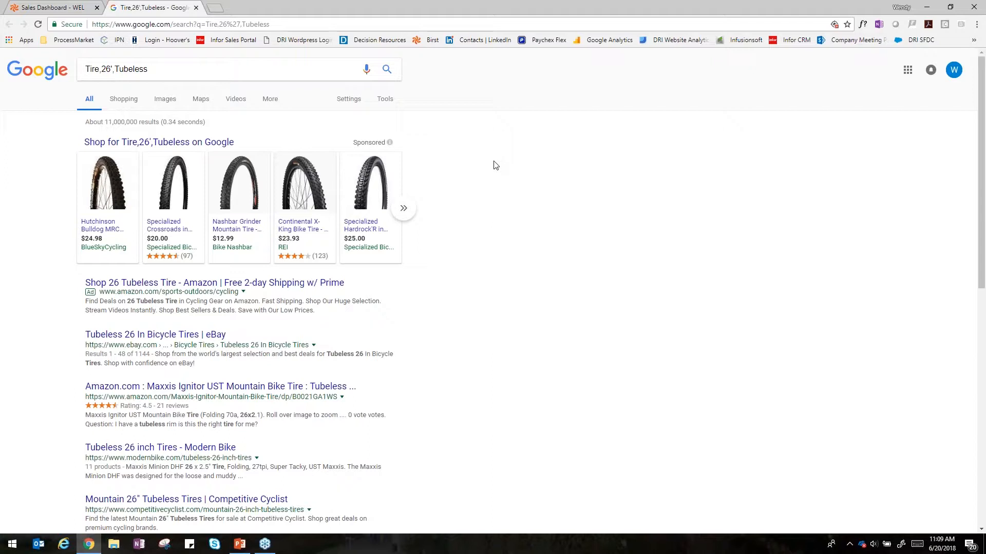
left_click(38, 7)
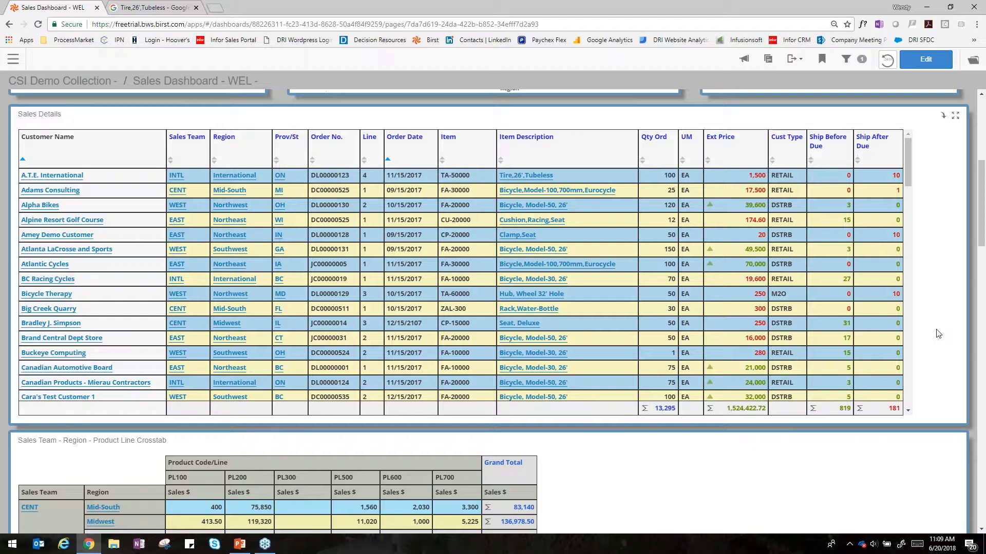
Step: Add Grand Summary percentages for Product Code/Line to the Sales Team - Region - Product Line crosstab
scroll(939, 334, "down", 2)
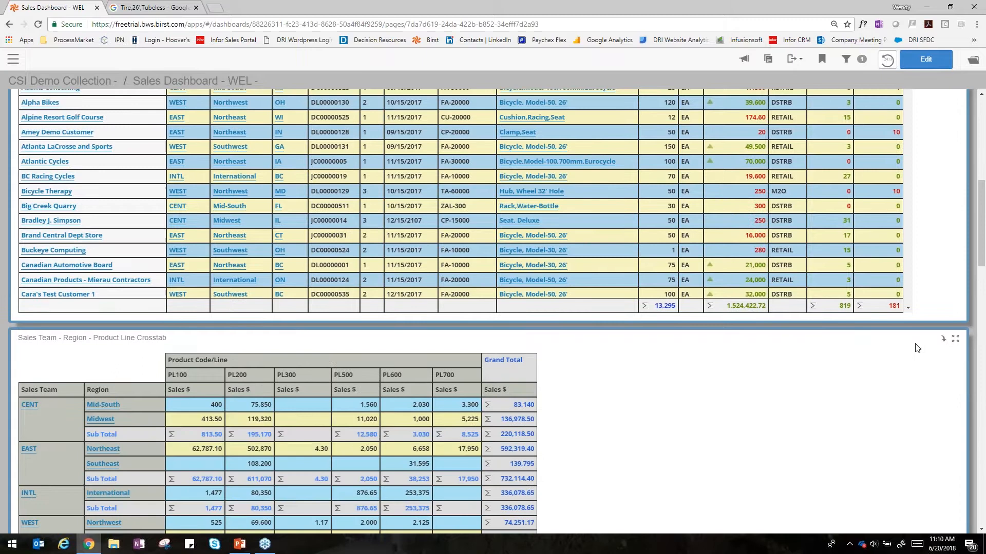
scroll(814, 402, "down", 3)
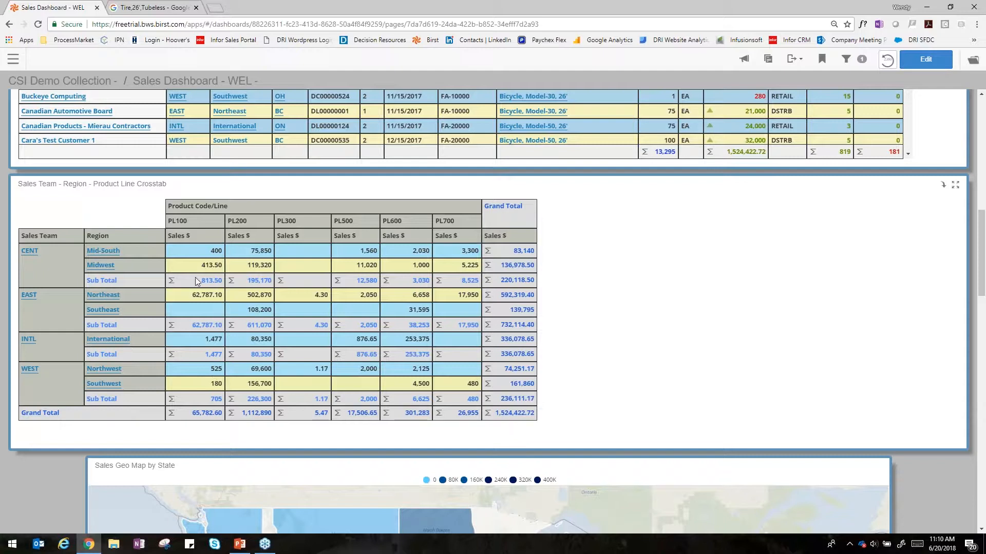
left_click(472, 209)
mouse_move(510, 246)
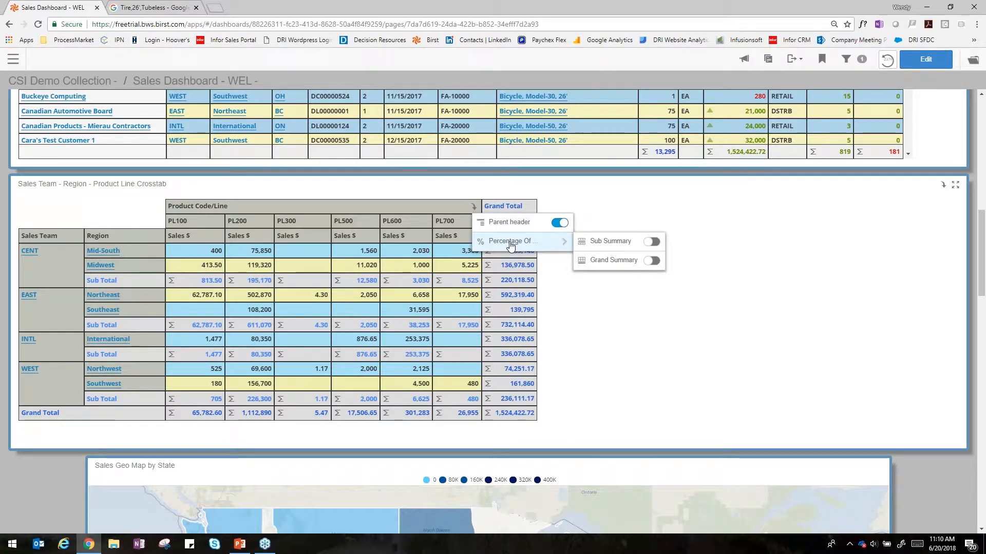
left_click(610, 263)
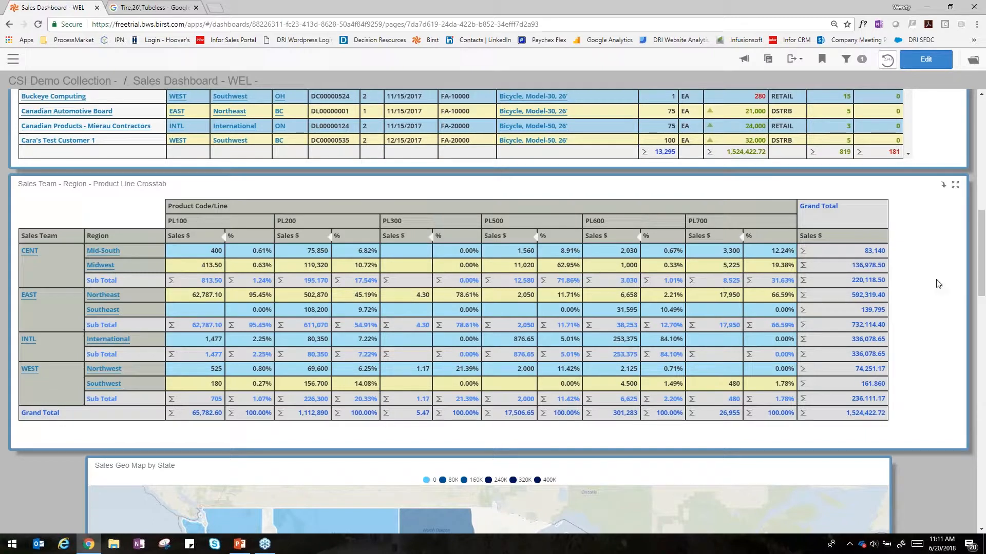
Step: Examine the Sales Geo Map by State and check the extended price for Ohio
scroll(941, 454, "down", 2)
scroll(941, 449, "down", 3)
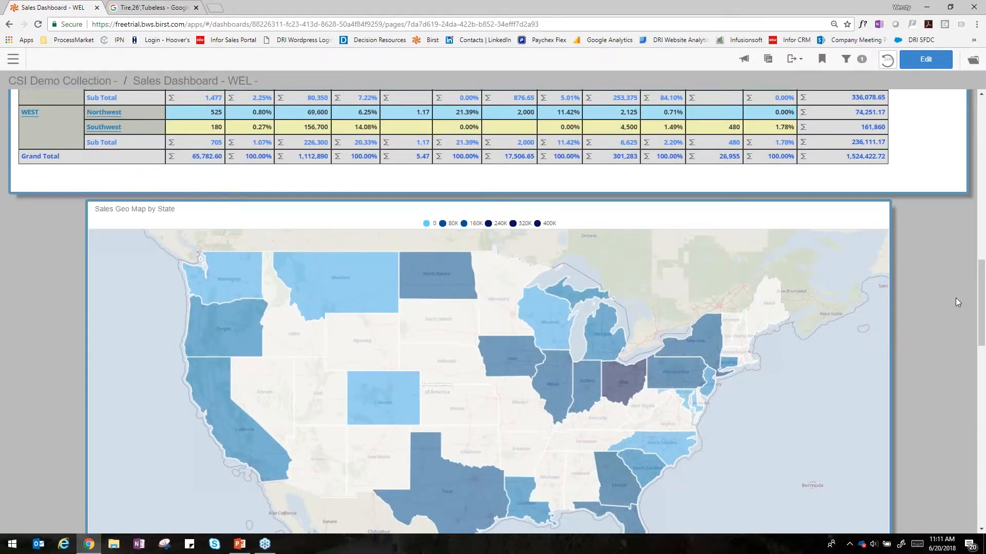
scroll(941, 254, "down", 1)
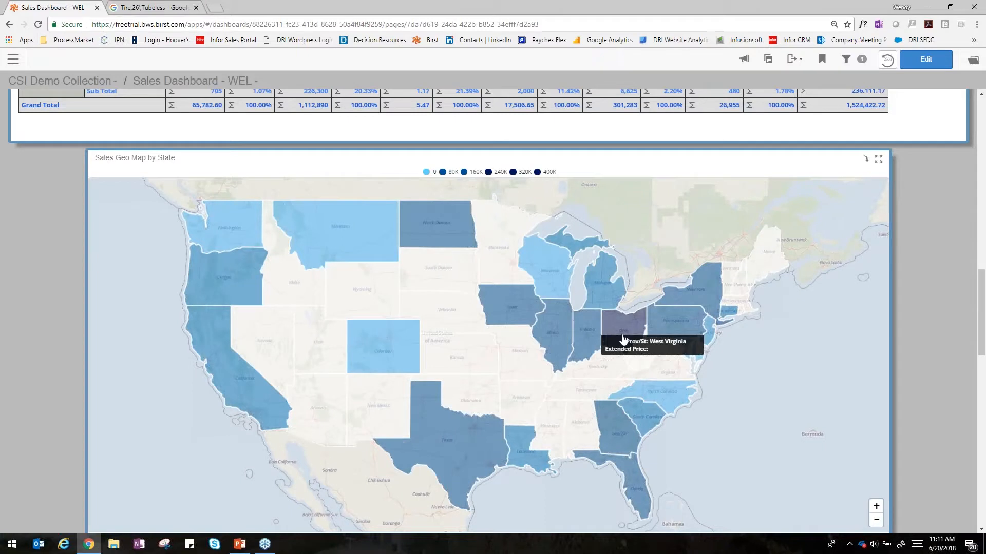
mouse_move(620, 335)
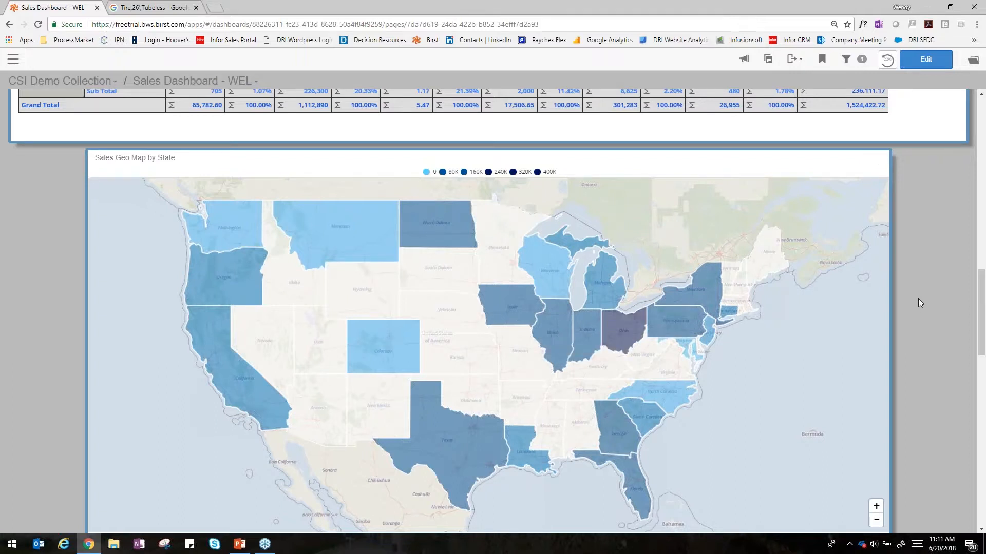
Step: Switch the current space from DL Project - Sales to the Manufacturing Dashboard project
scroll(918, 303, "up", 15)
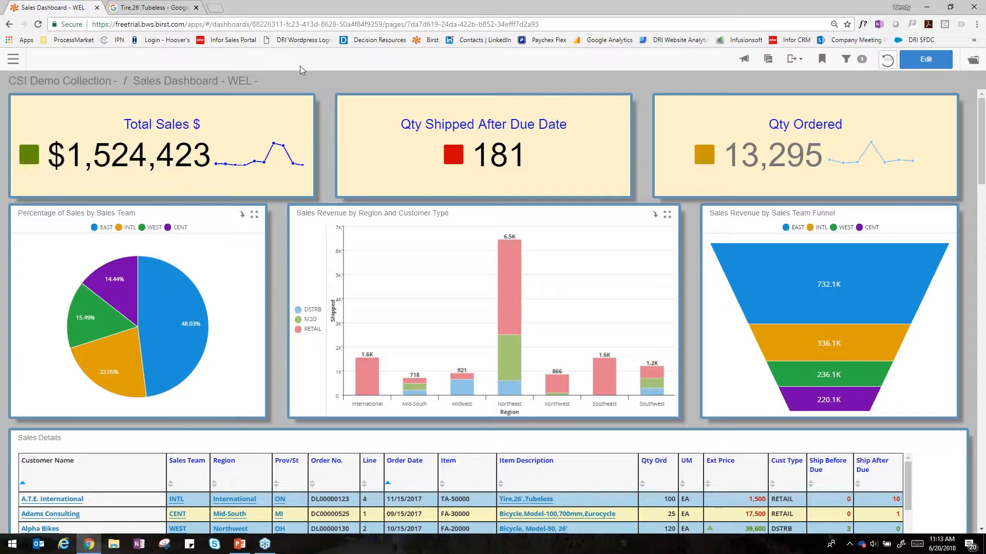
left_click(11, 61)
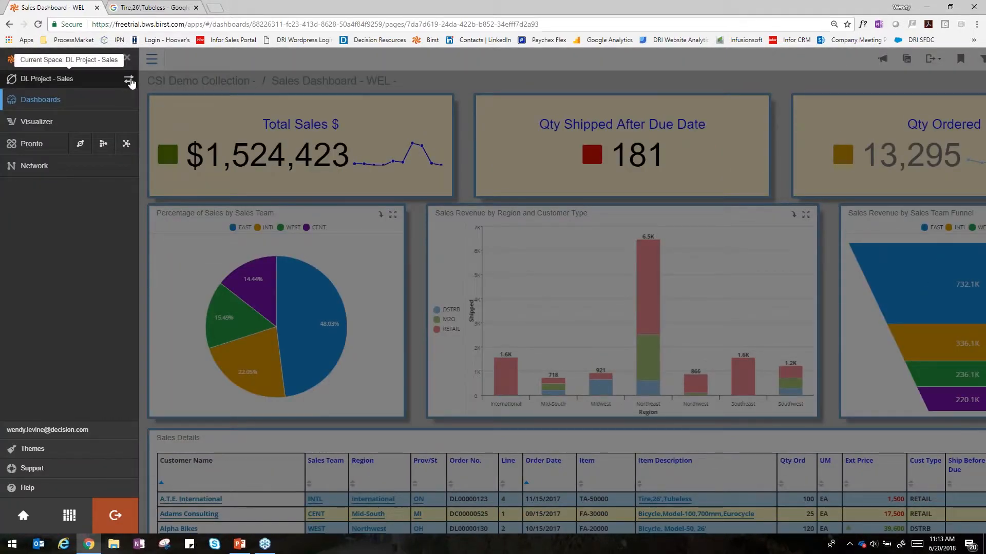
left_click(129, 81)
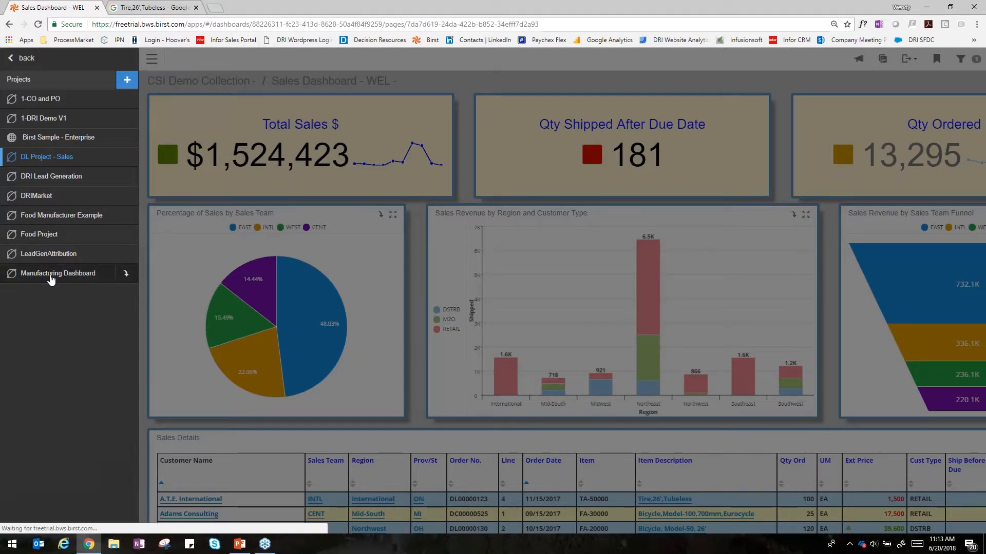
left_click(67, 274)
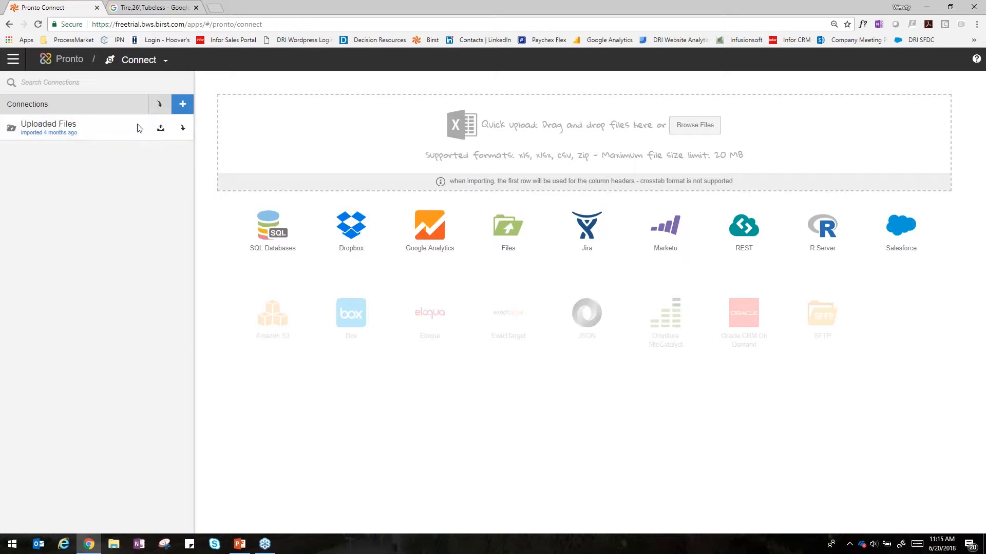
Step: Go from Connect to the Prepare stage of Pronto and preview the prepared Order Lines source
left_click(139, 66)
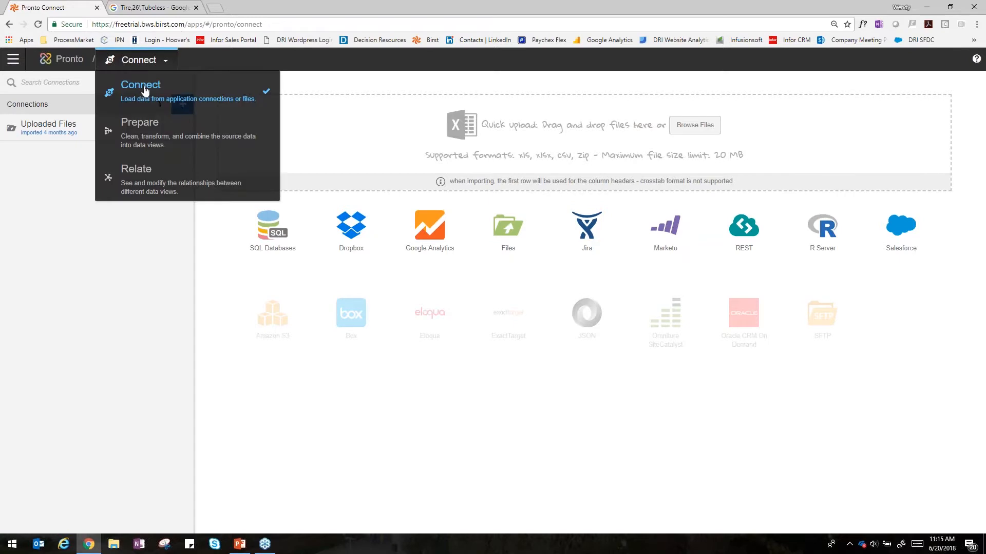
left_click(173, 132)
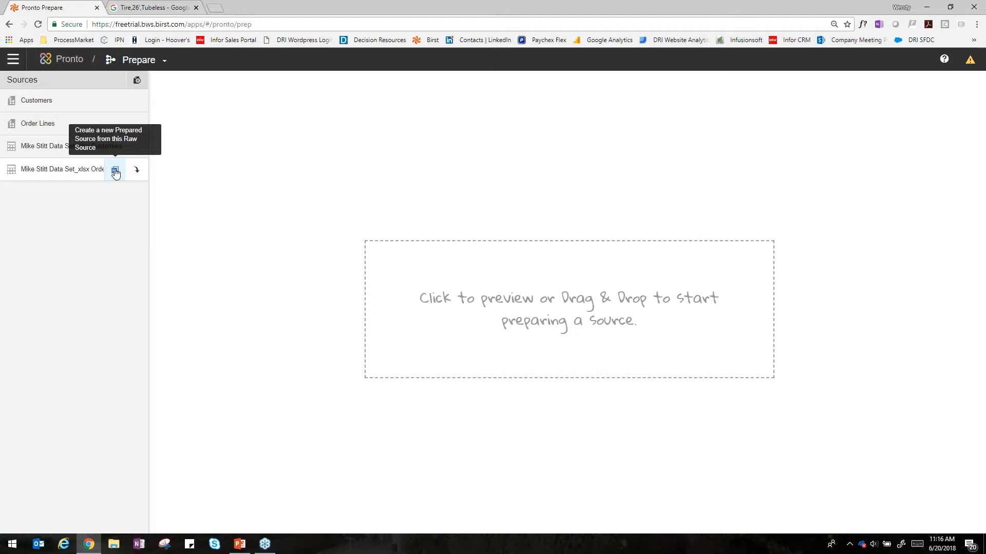
left_click(51, 123)
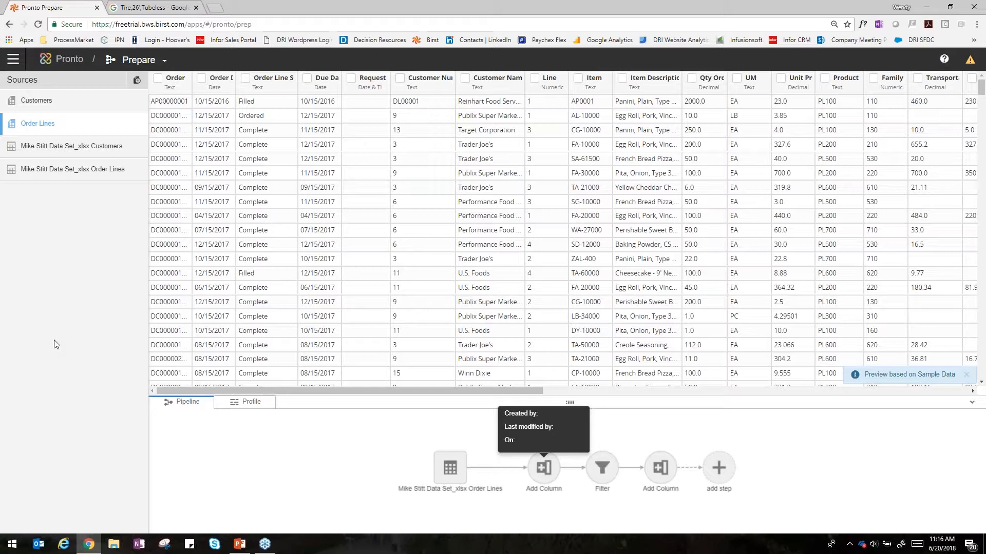
Step: Create a new prepared source named "OrderLines 2" from the raw Order Lines spreadsheet source
mouse_move(71, 173)
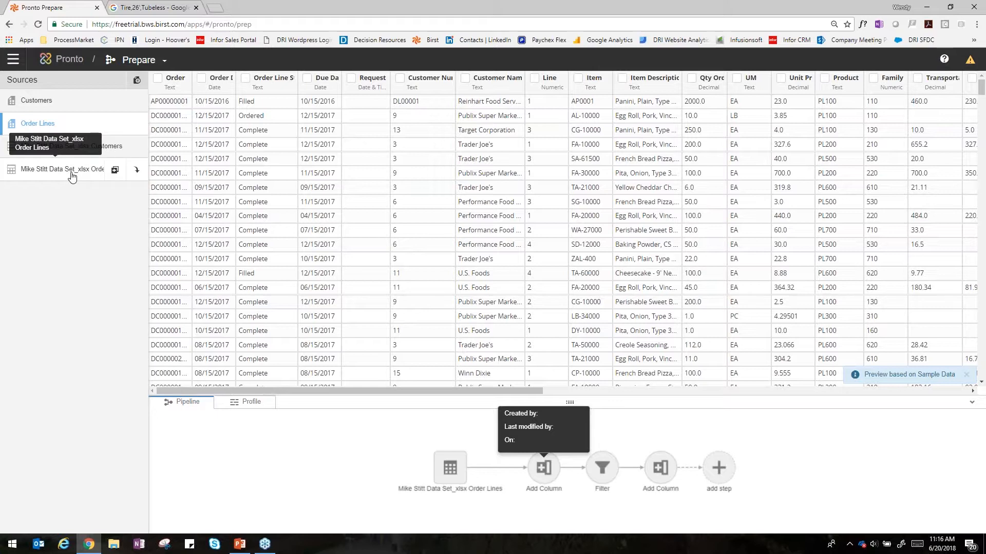
left_click(72, 175)
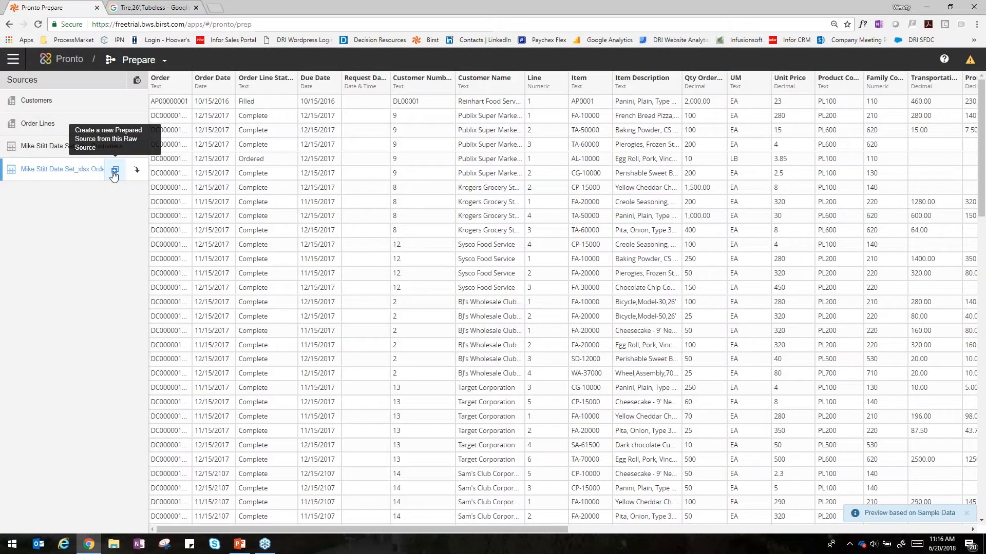
left_click(114, 175)
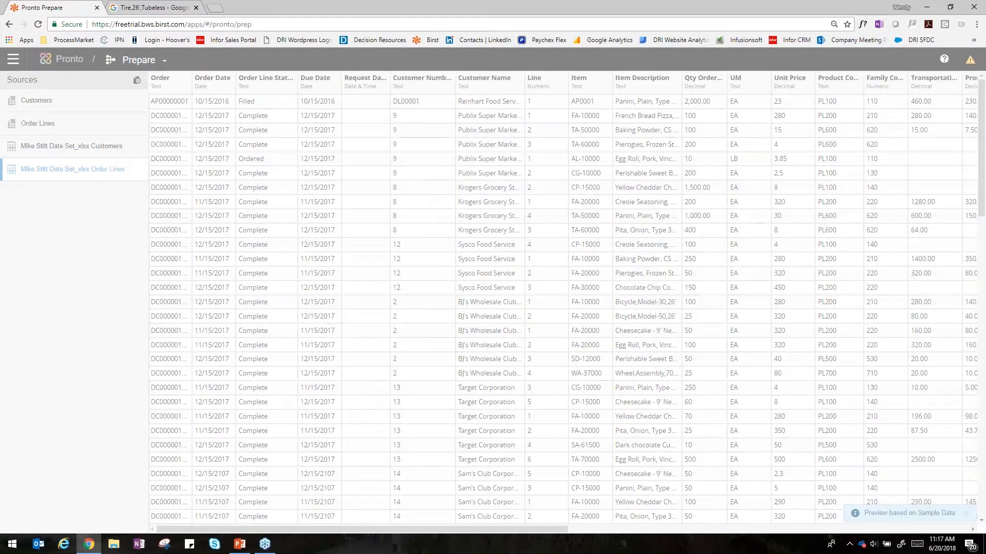
left_click_drag(31, 149, 6, 146)
type("OrderLines 2")
key("Return")
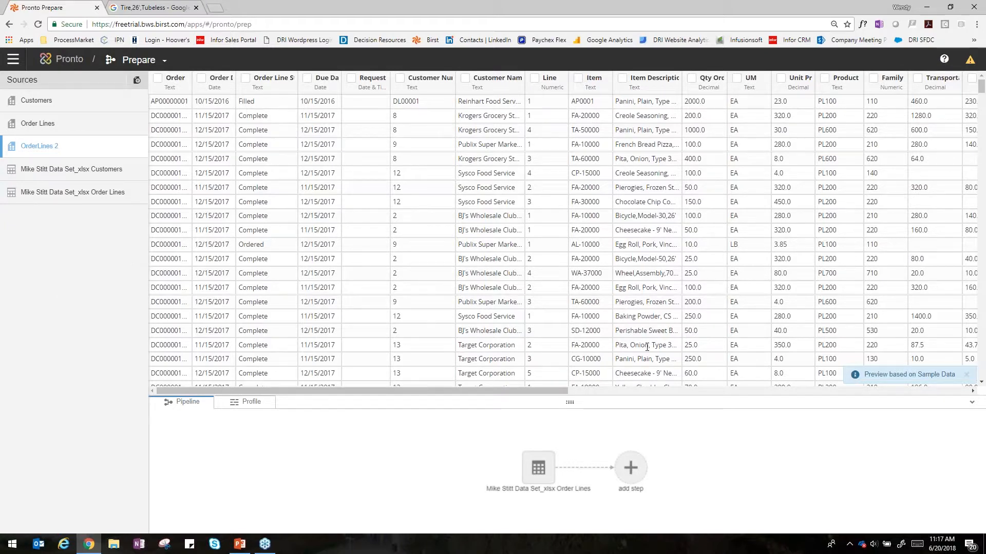
Step: Filter the OrderLines 2 source to keep only records with Unit Cost greater than 0
left_click_drag(558, 393, 615, 396)
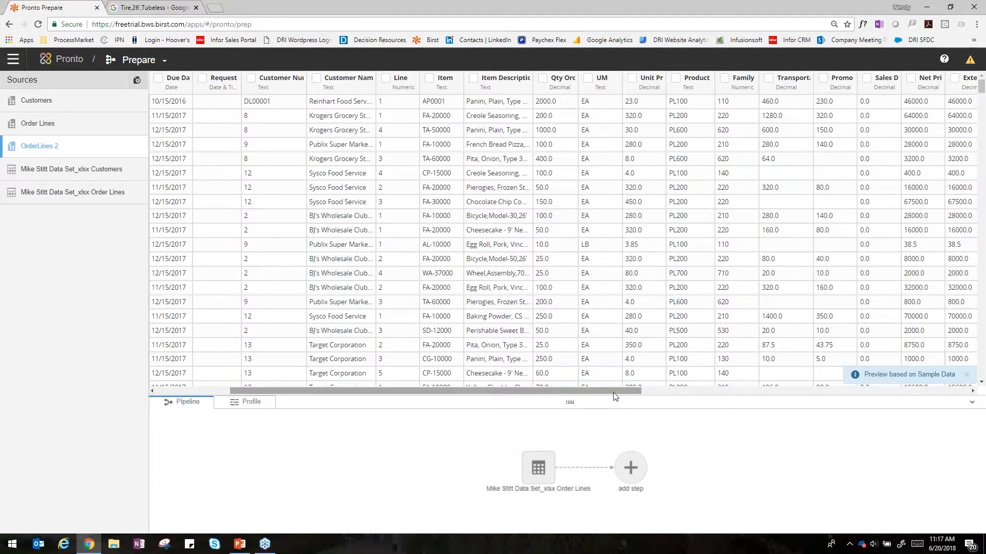
left_click_drag(607, 395, 670, 392)
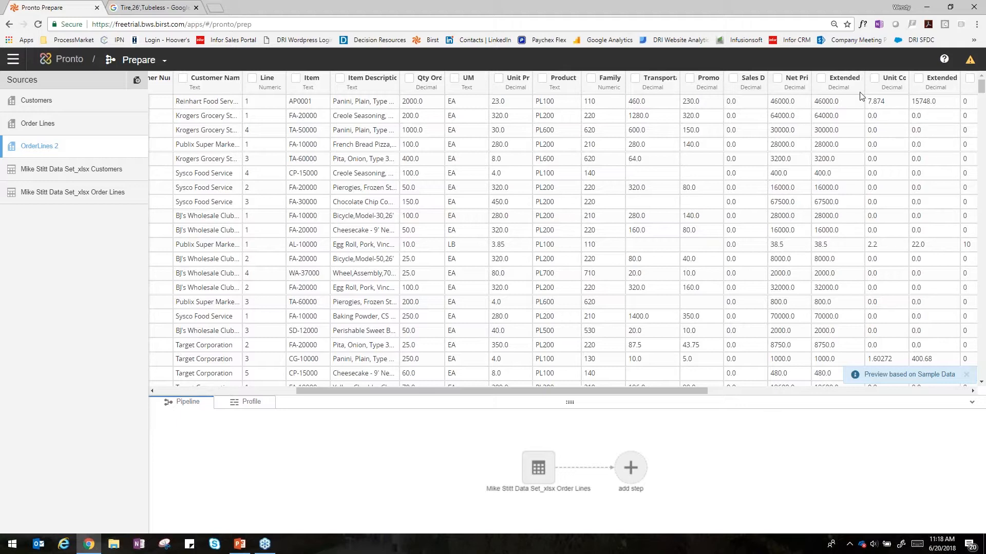
left_click(875, 78)
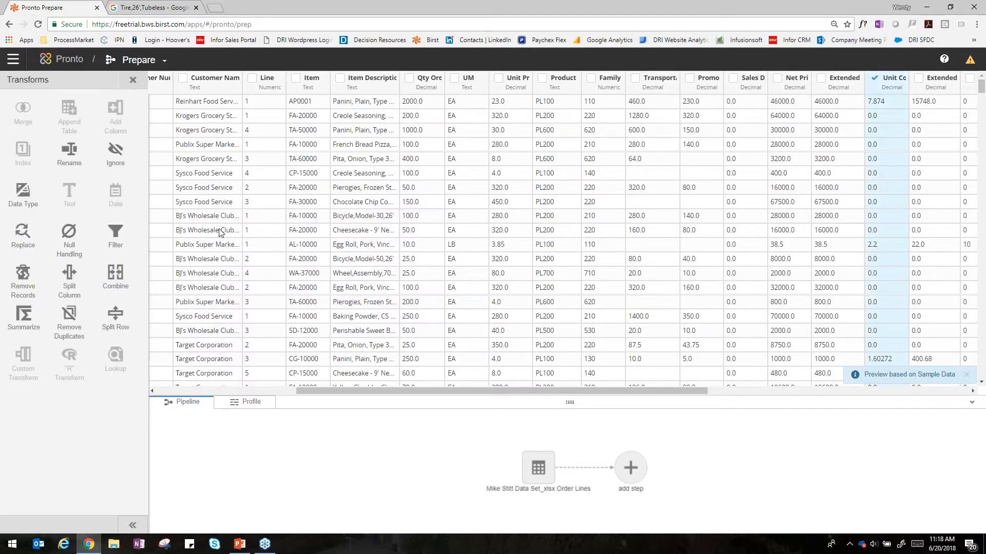
left_click(129, 236)
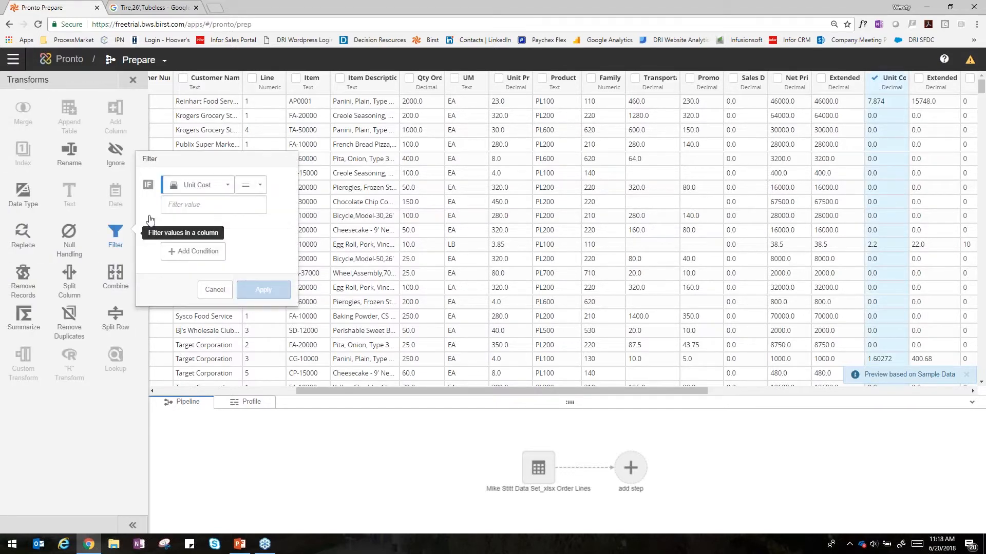
left_click(251, 185)
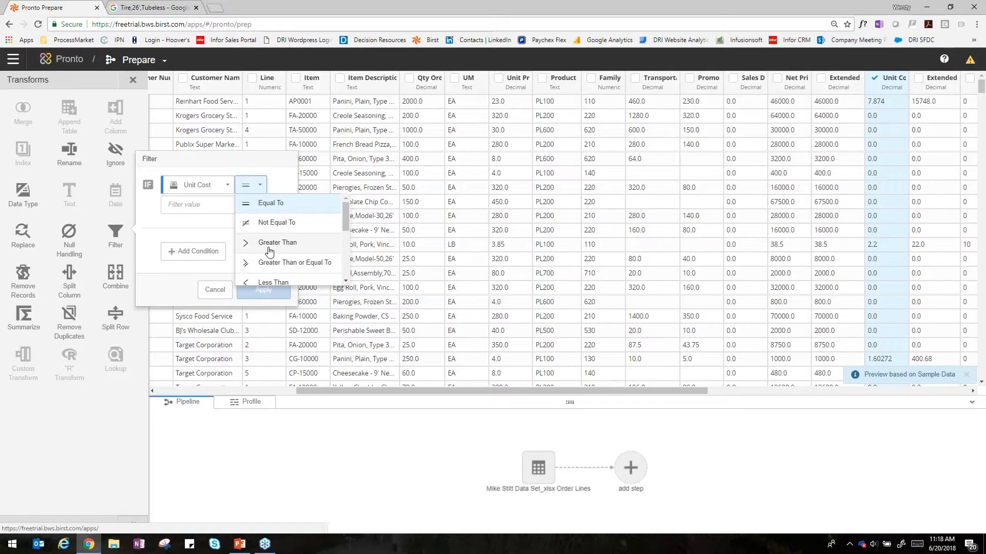
left_click(269, 247)
left_click(200, 205)
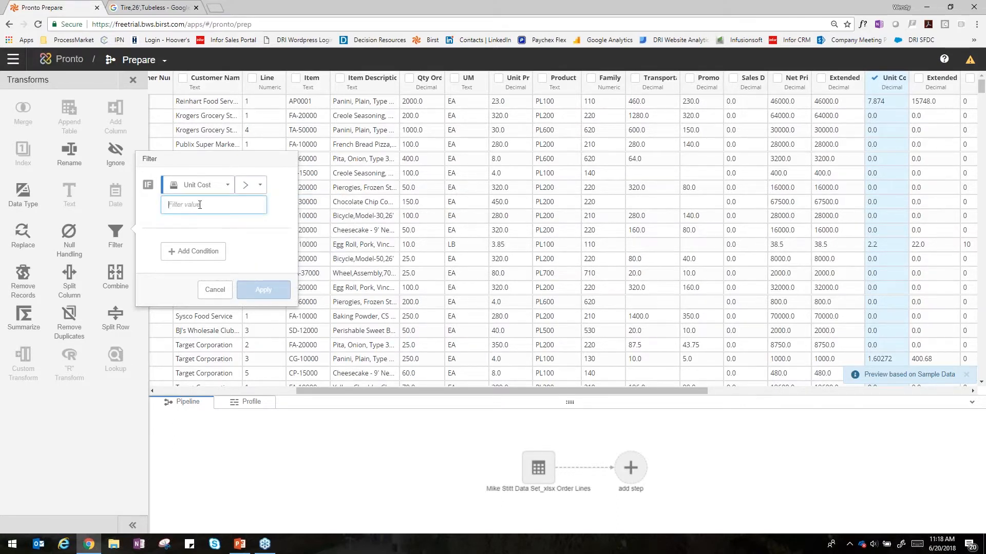
type("0")
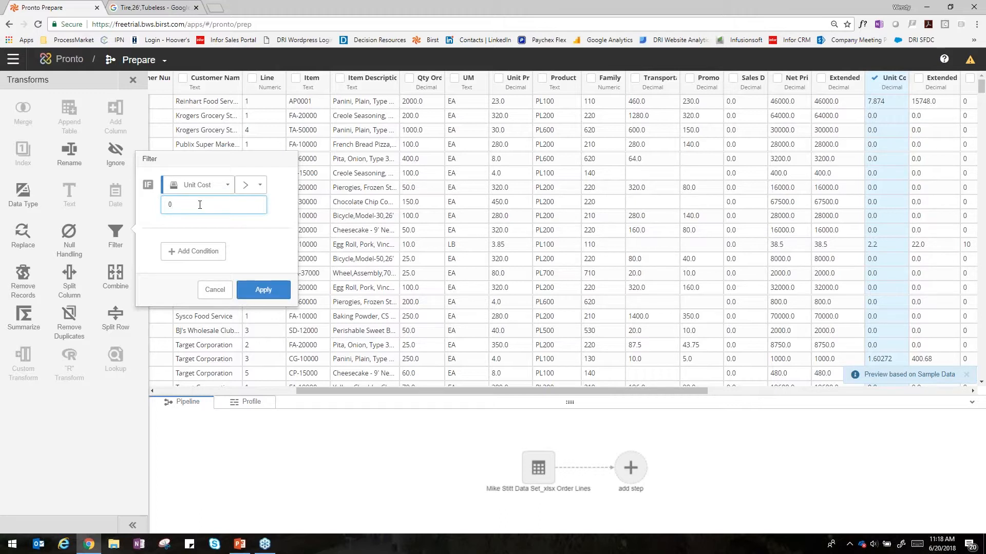
left_click(263, 290)
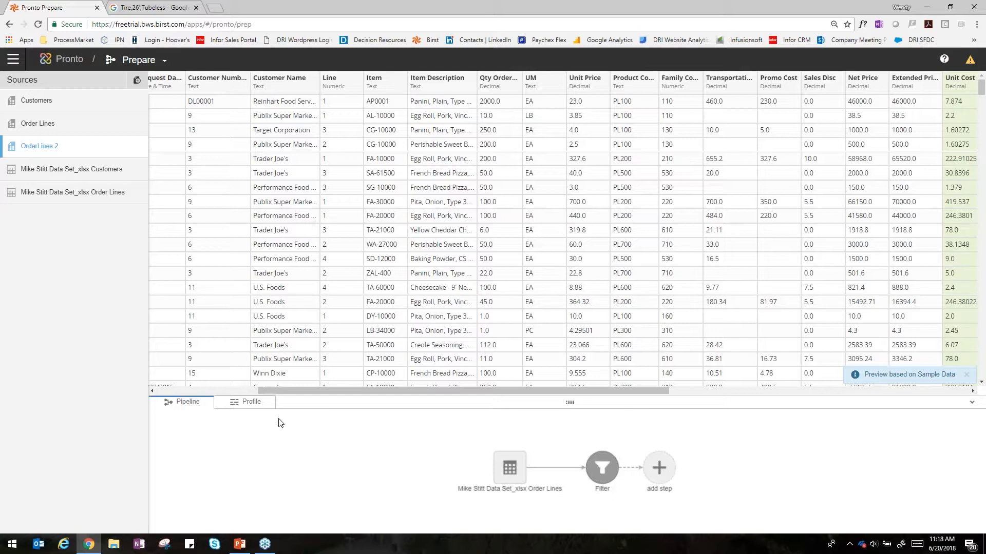
Step: Add a new column step after the filter, naming the column OrderMonth with the Numeric data type
left_click(230, 391)
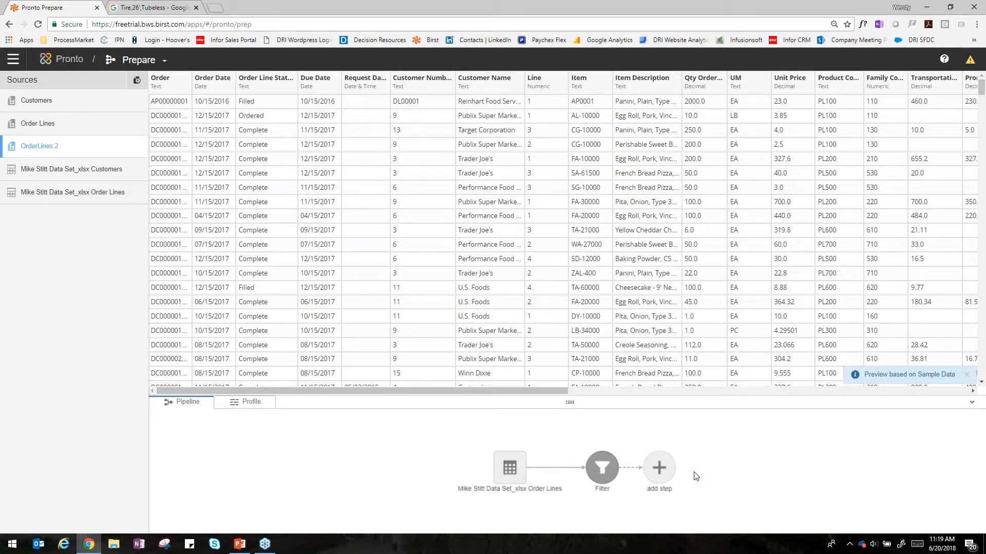
left_click(664, 470)
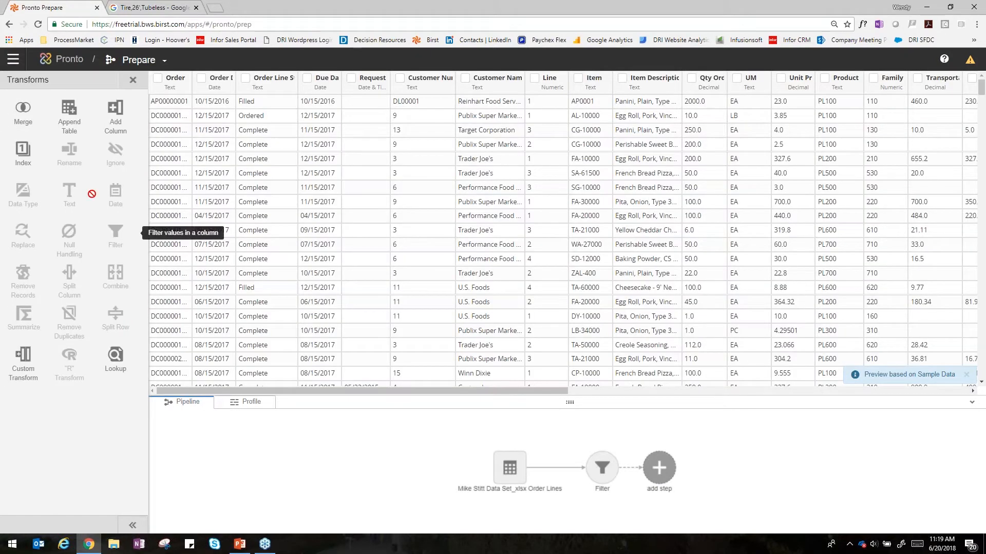
left_click(117, 118)
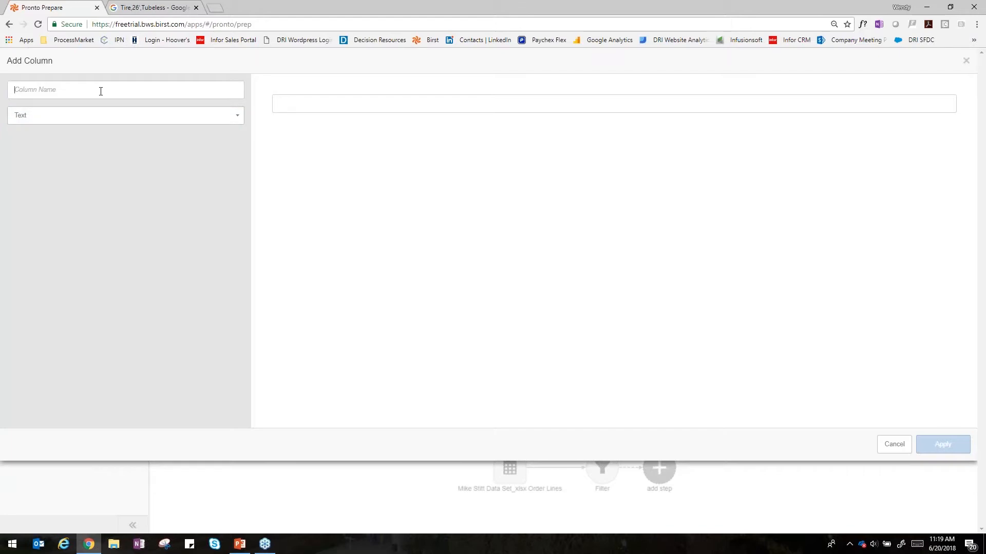
type("OrderMonth")
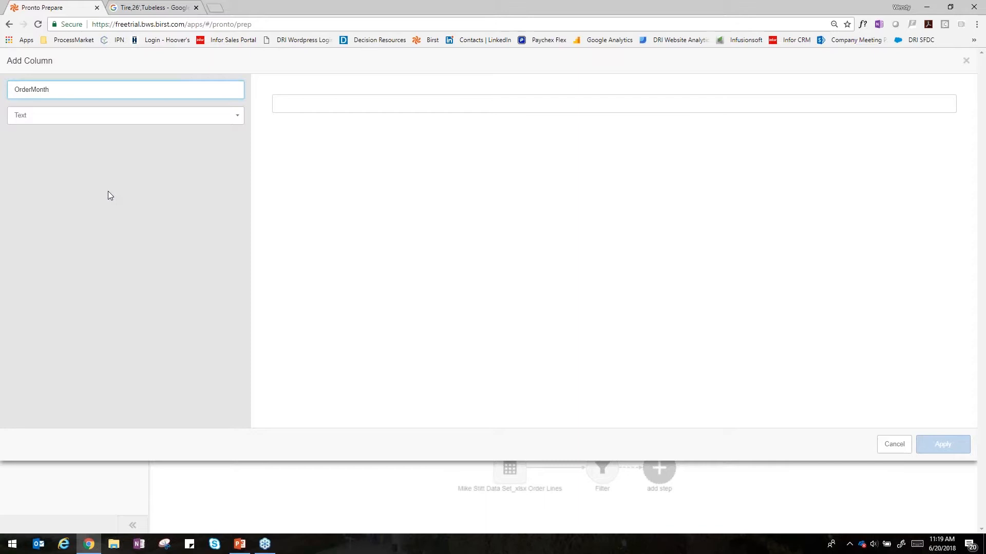
left_click(49, 120)
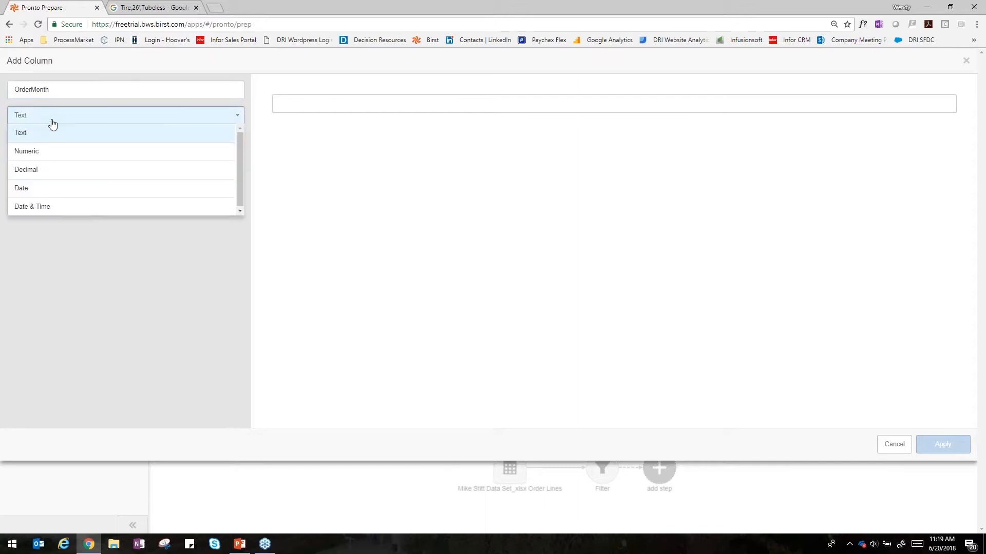
left_click(46, 152)
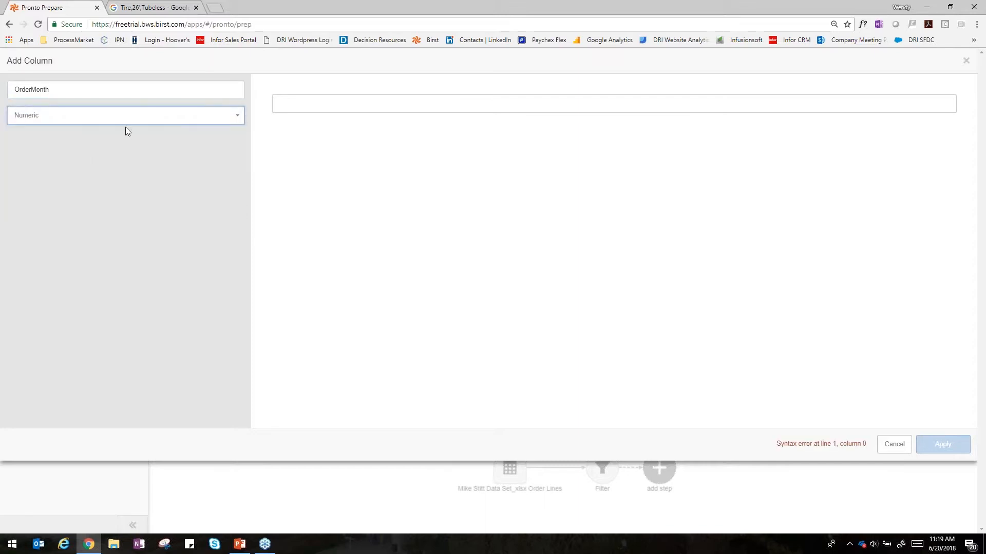
Step: Define the OrderMonth column with the formula DatePart( Month ,[Order Date]) and apply it
left_click(292, 104)
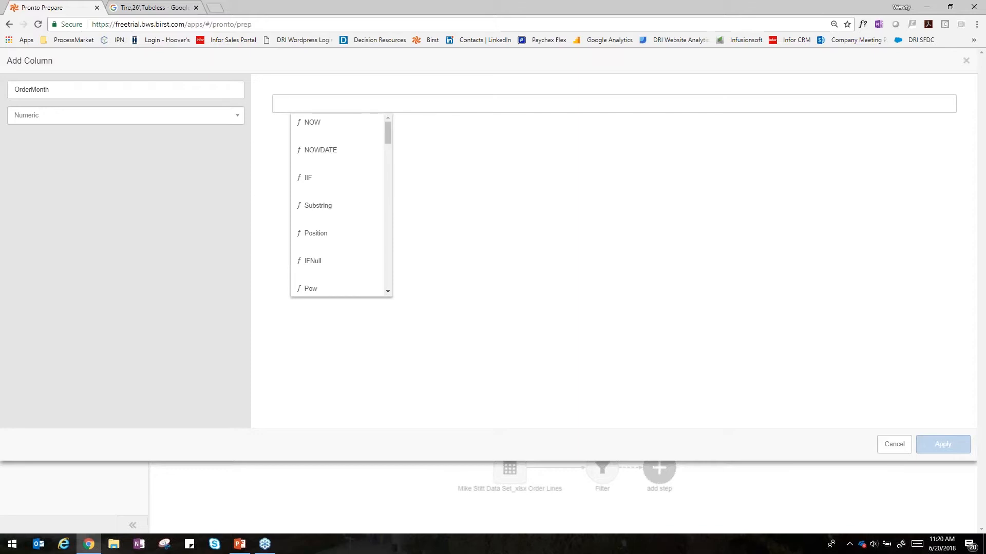
type("date")
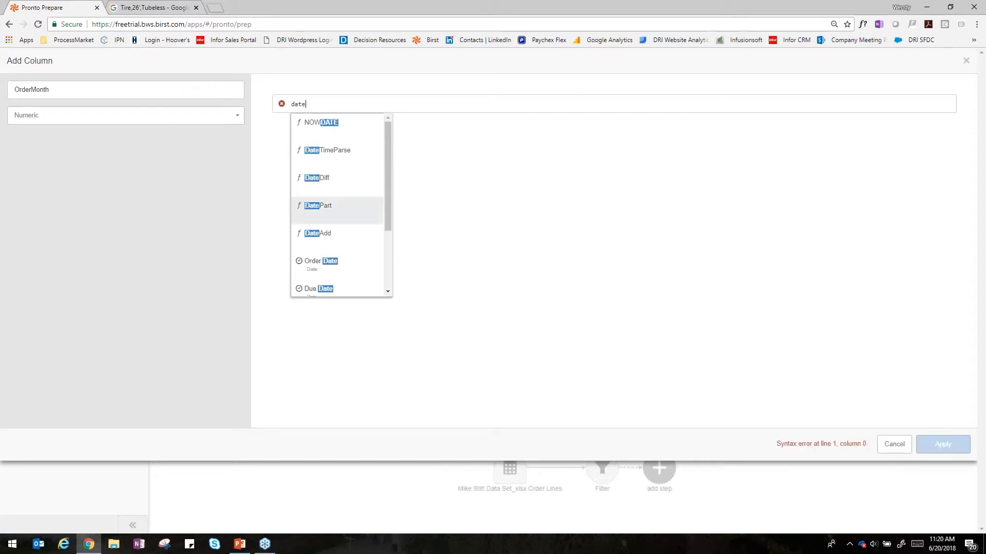
left_click(314, 206)
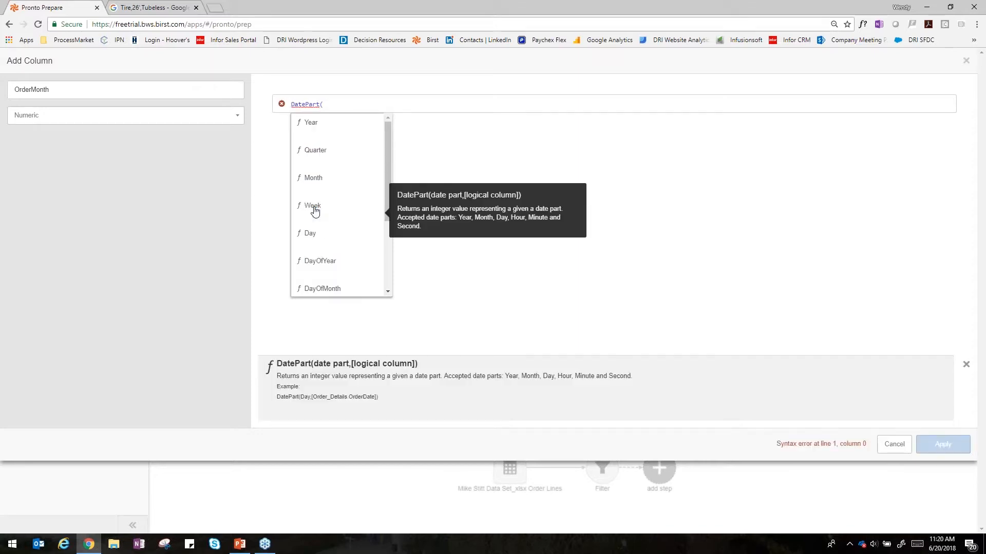
left_click(318, 180)
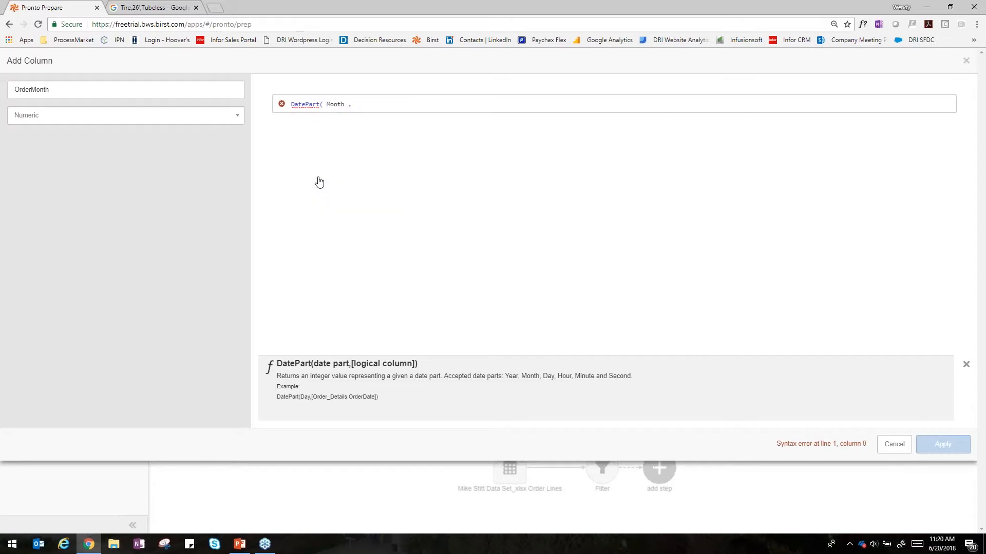
type(",order")
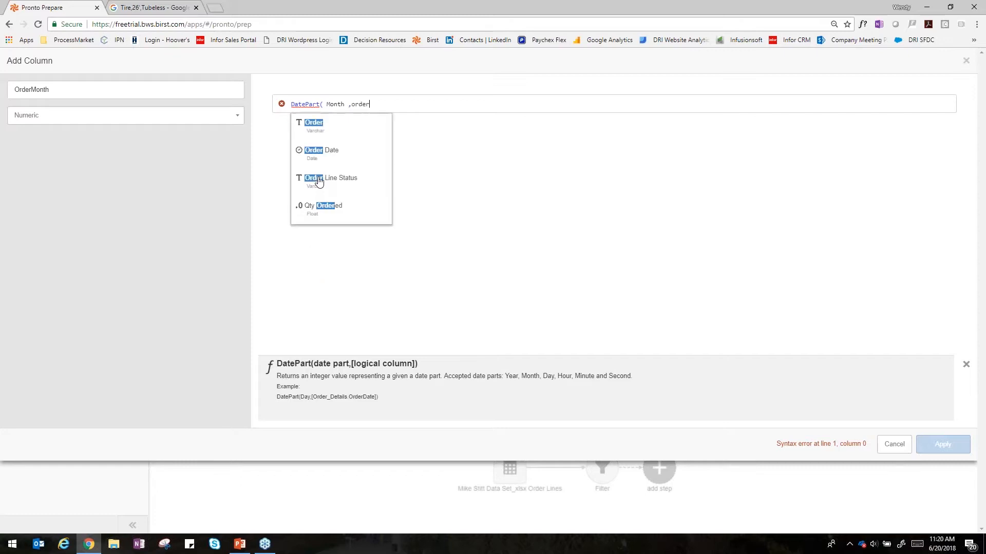
left_click(317, 154)
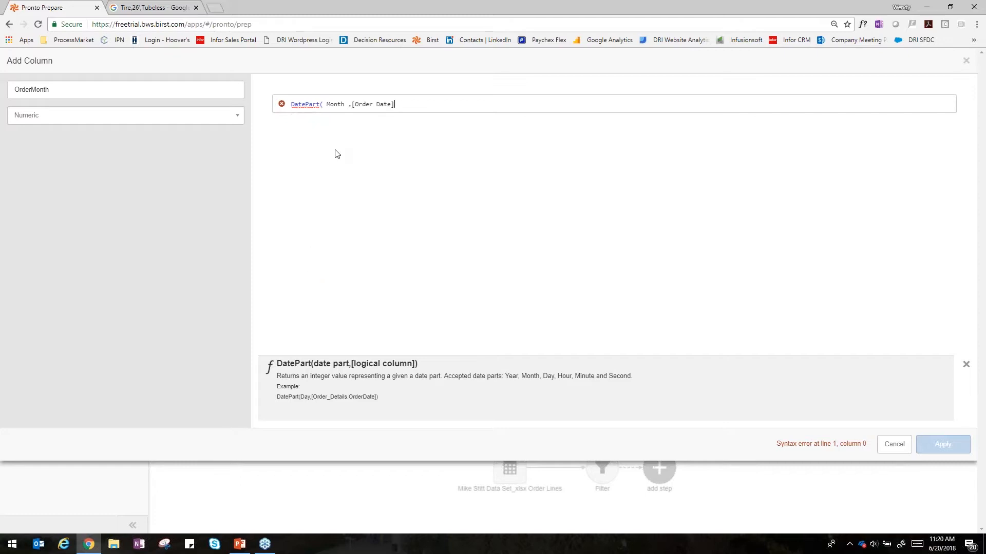
type(")")
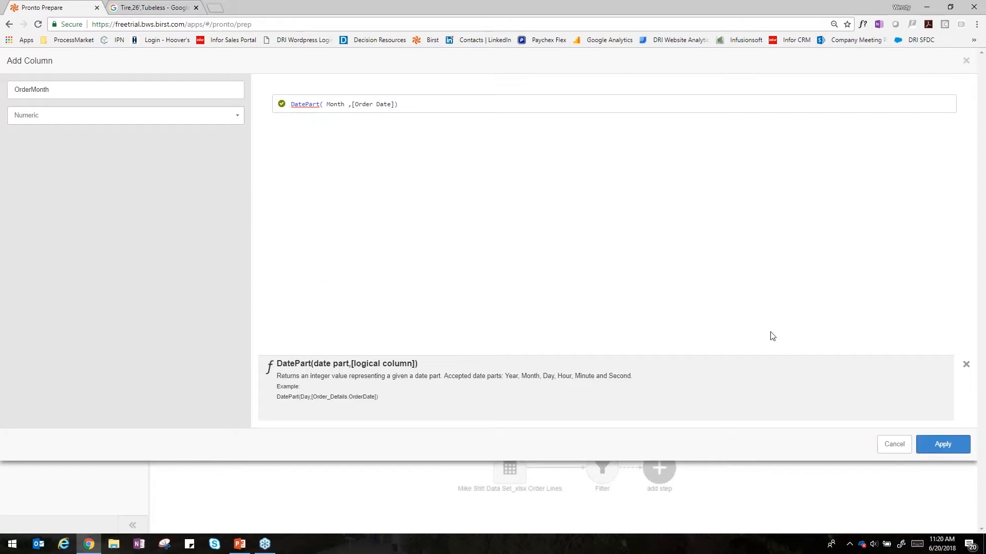
left_click(937, 446)
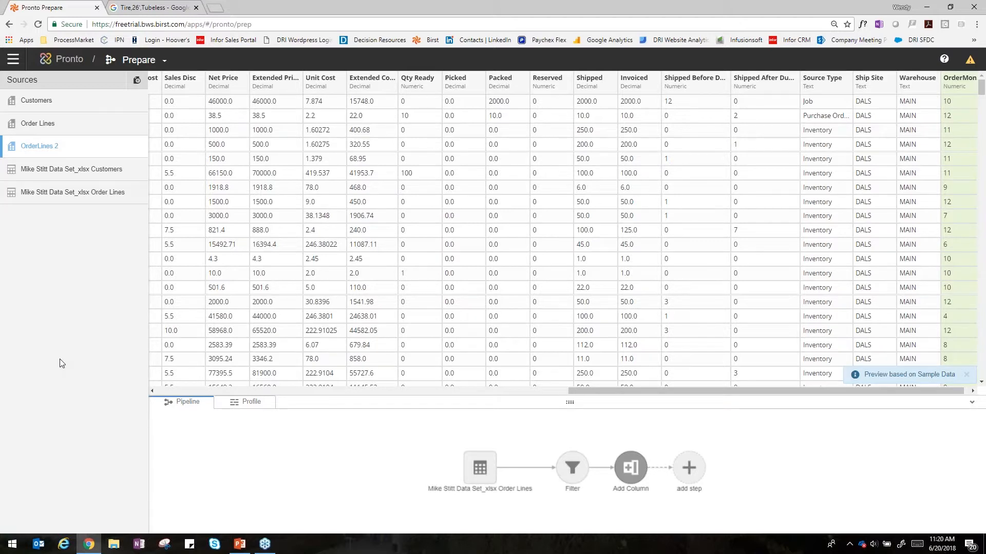
Step: Switch from Pronto to the Visualizer and list the Attributes of the Default Subject Area
left_click(13, 59)
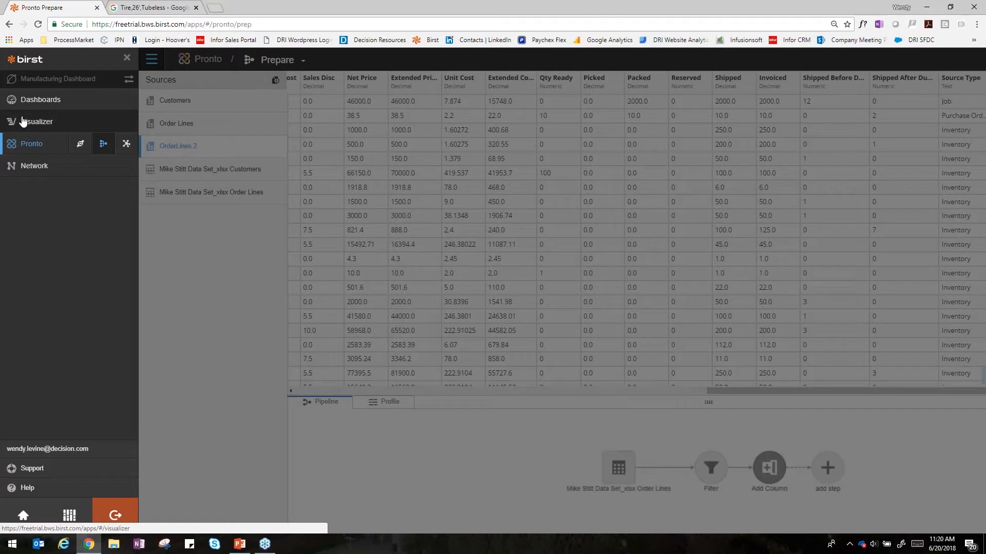
left_click(386, 415)
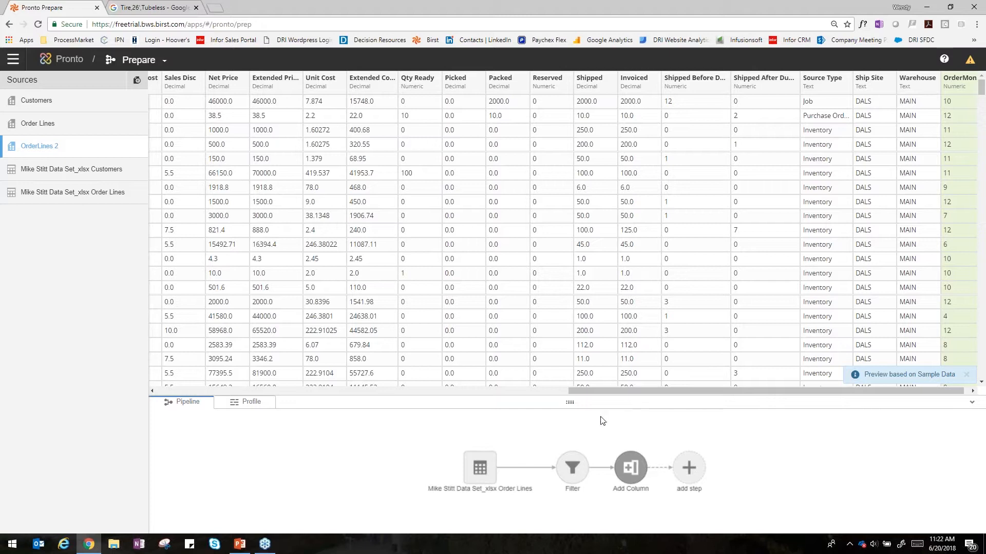
left_click(12, 60)
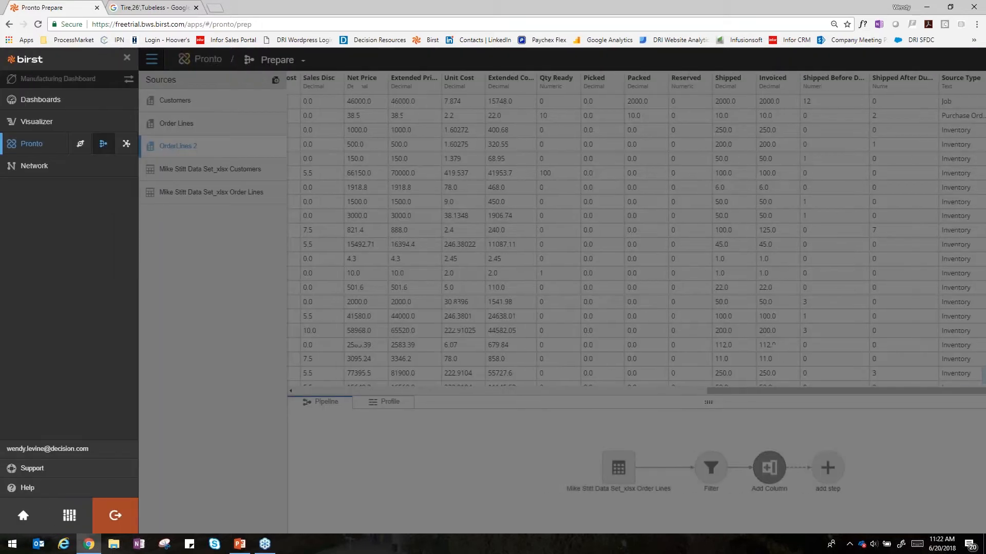
left_click(27, 123)
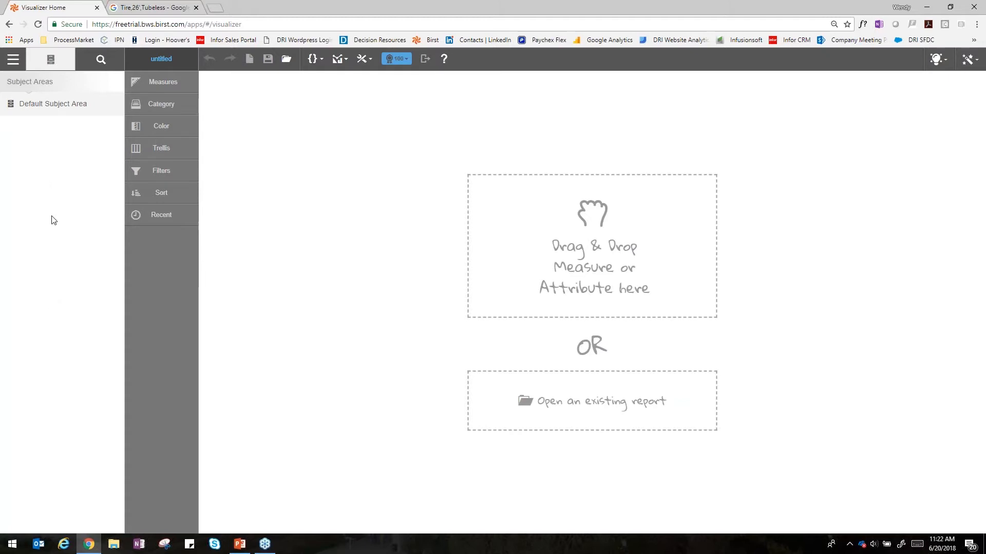
left_click(36, 109)
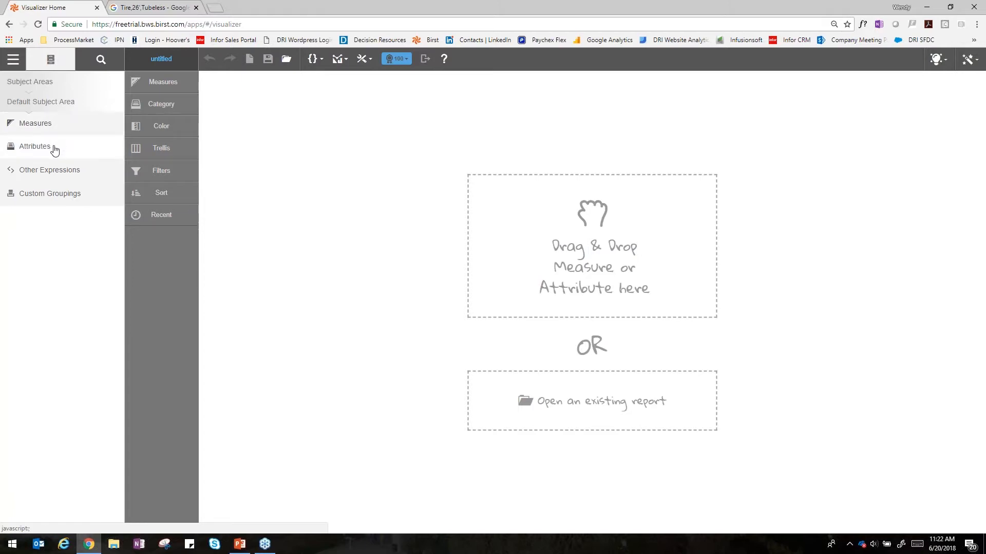
left_click(54, 148)
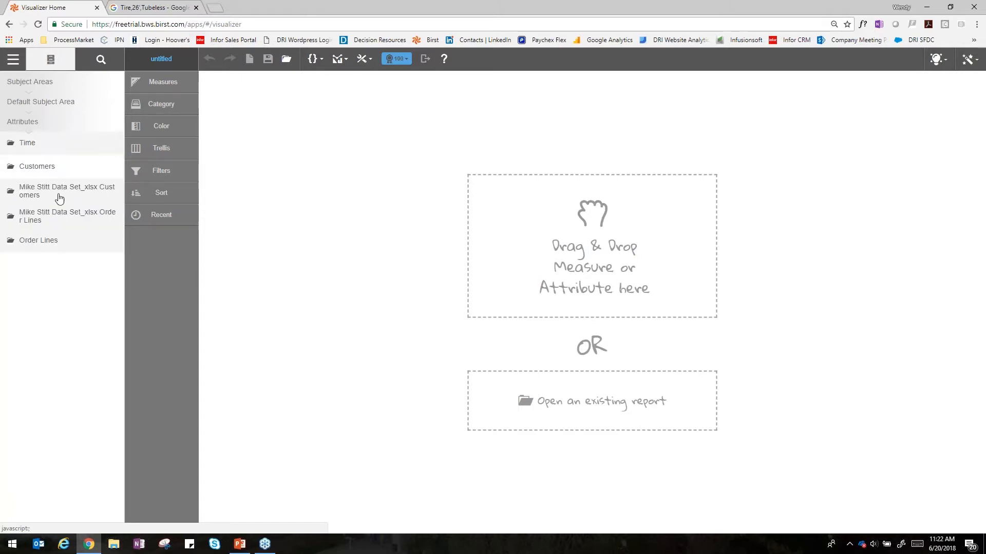
Step: Build a chart of the Extended Price measure by the OrderMonth attribute from Order Lines
left_click(54, 246)
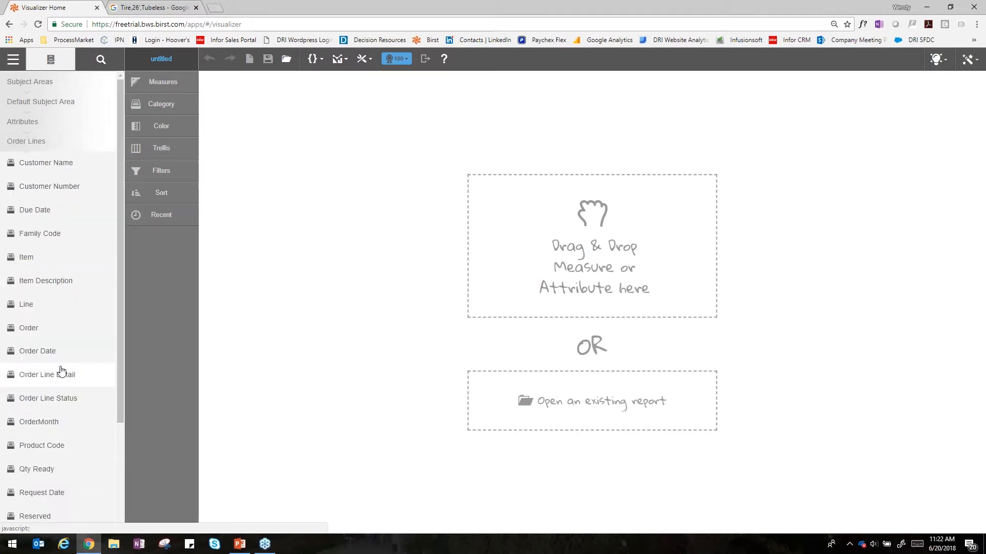
left_click(56, 426)
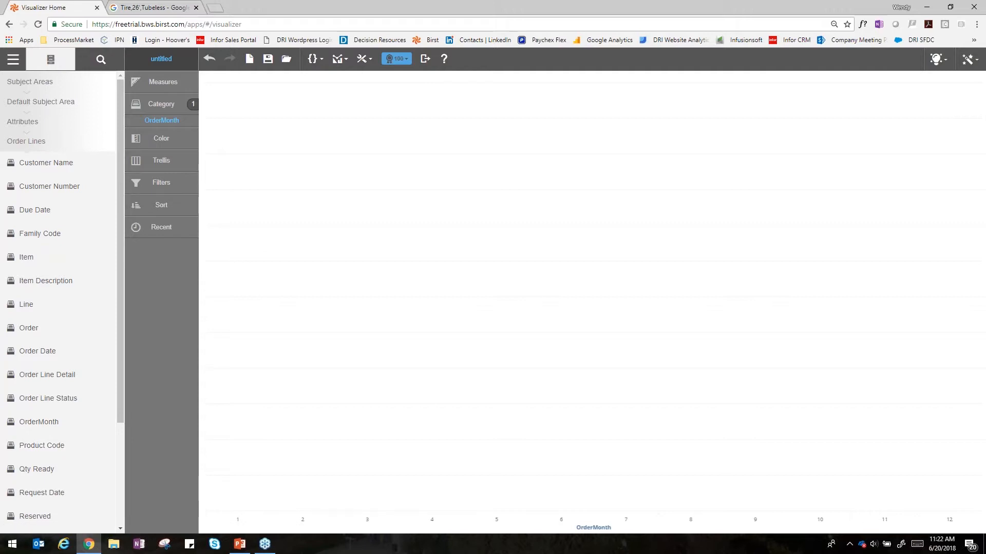
left_click(52, 103)
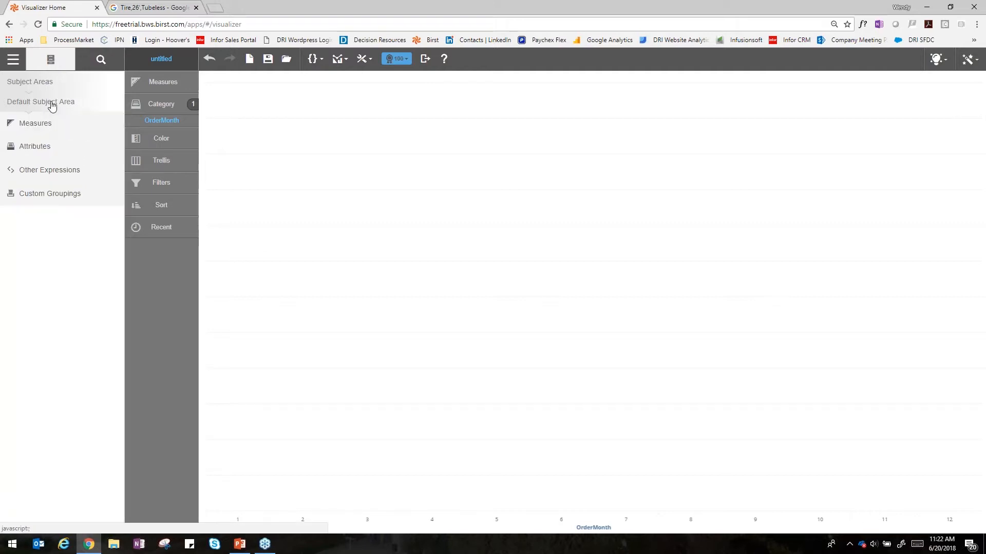
left_click(43, 133)
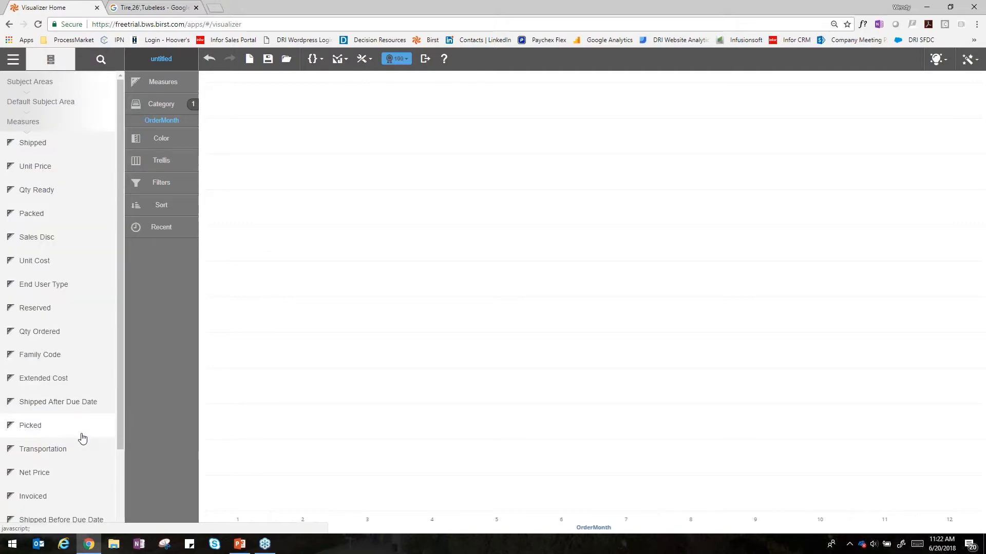
scroll(82, 438, "down", 2)
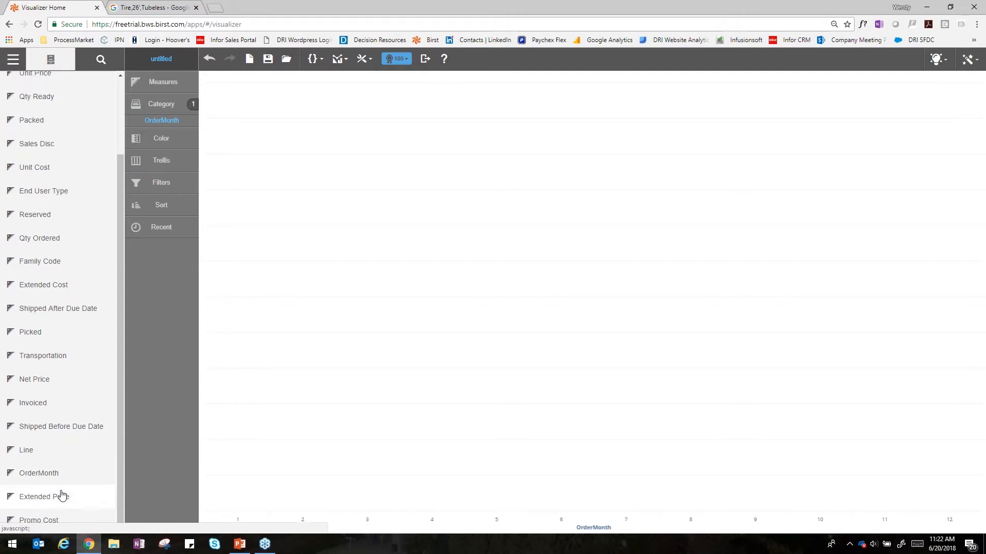
left_click(78, 495)
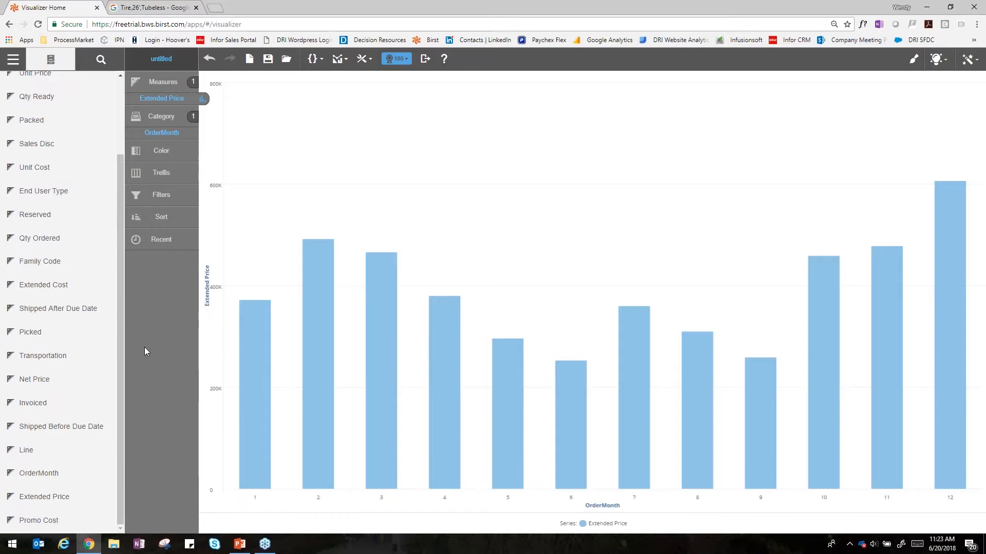
Step: Color the monthly Extended Price columns by the Region attribute from Customers
scroll(69, 162, "up", 2)
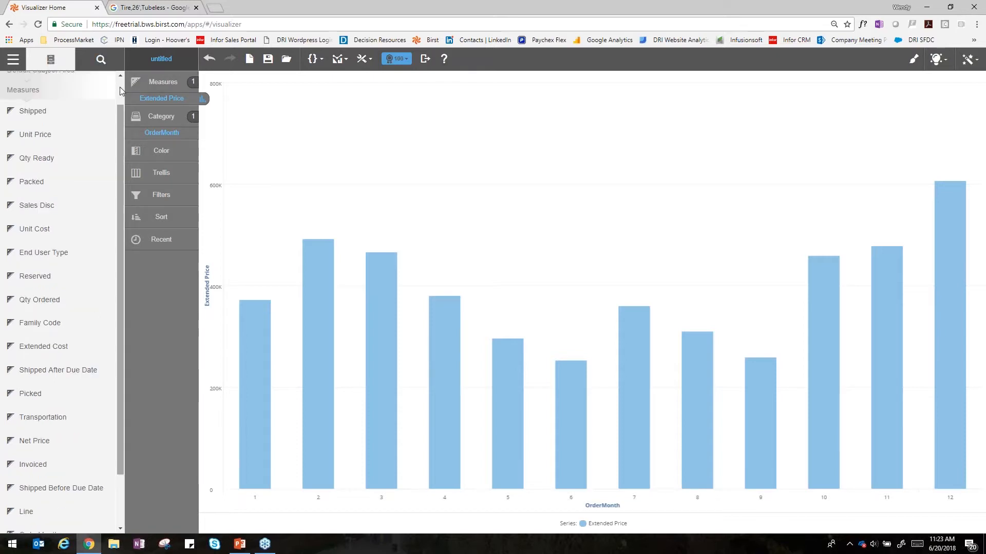
left_click(55, 104)
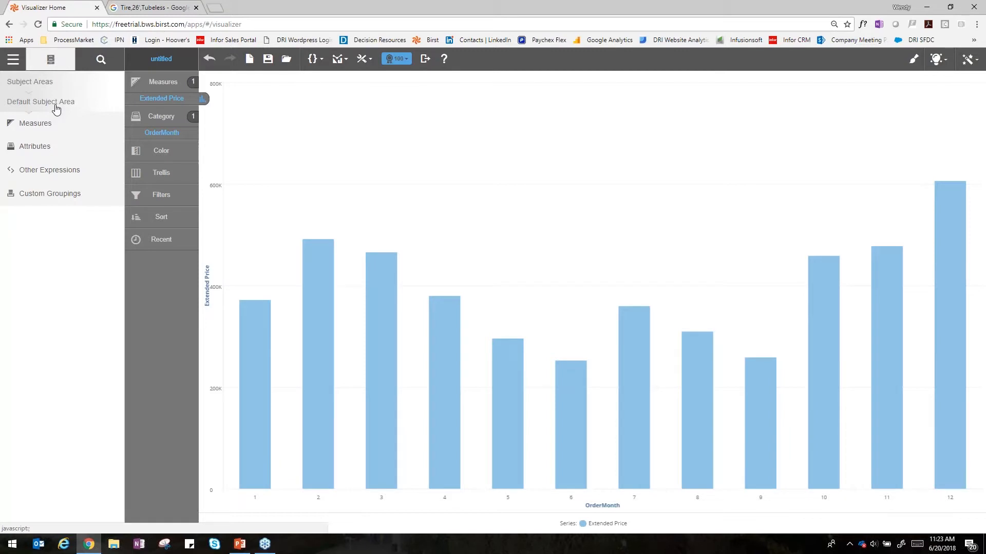
left_click(53, 147)
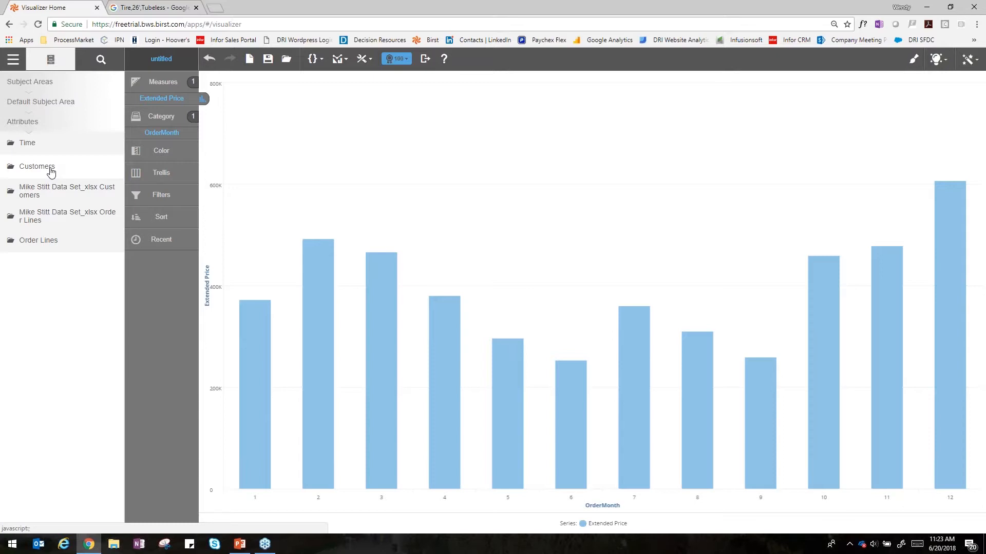
left_click(51, 170)
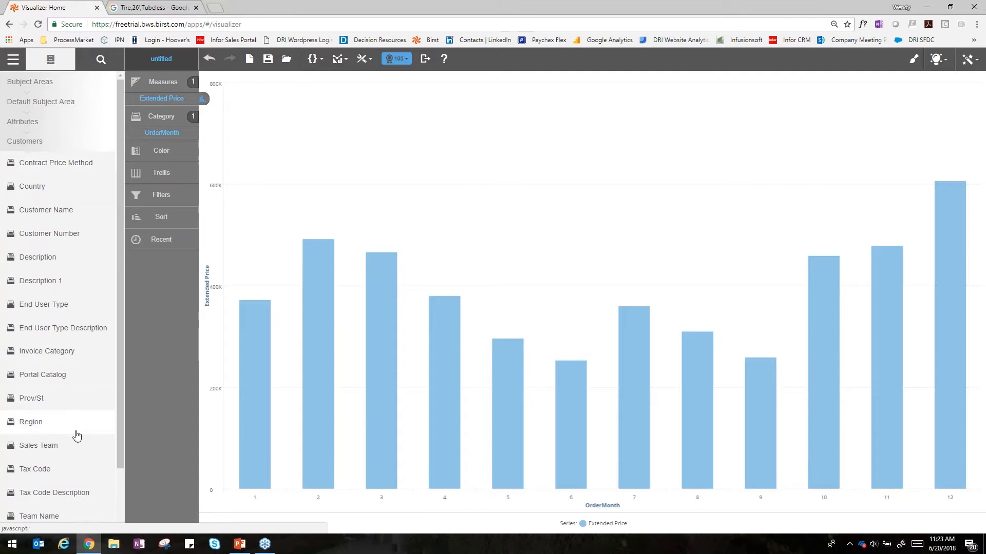
scroll(77, 432, "down", 2)
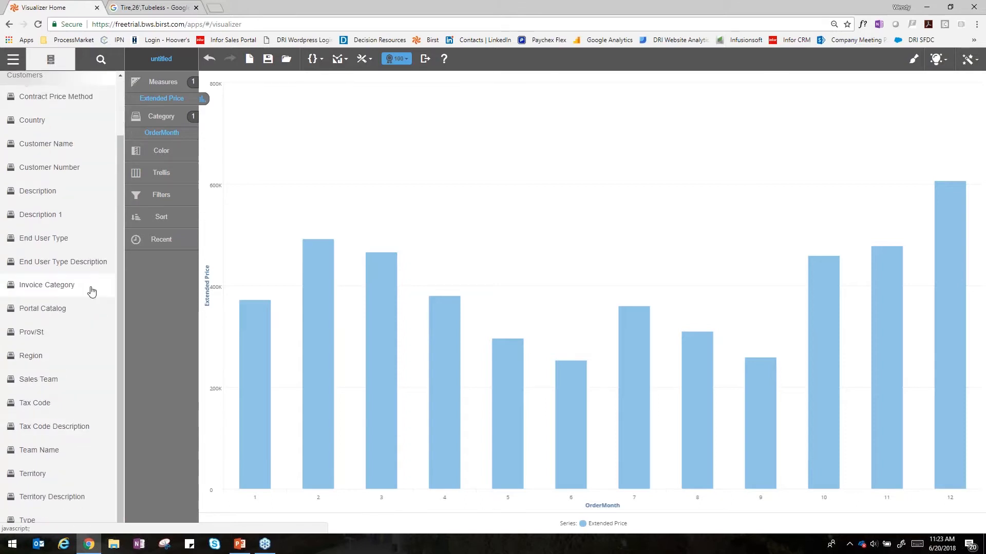
left_click(80, 358)
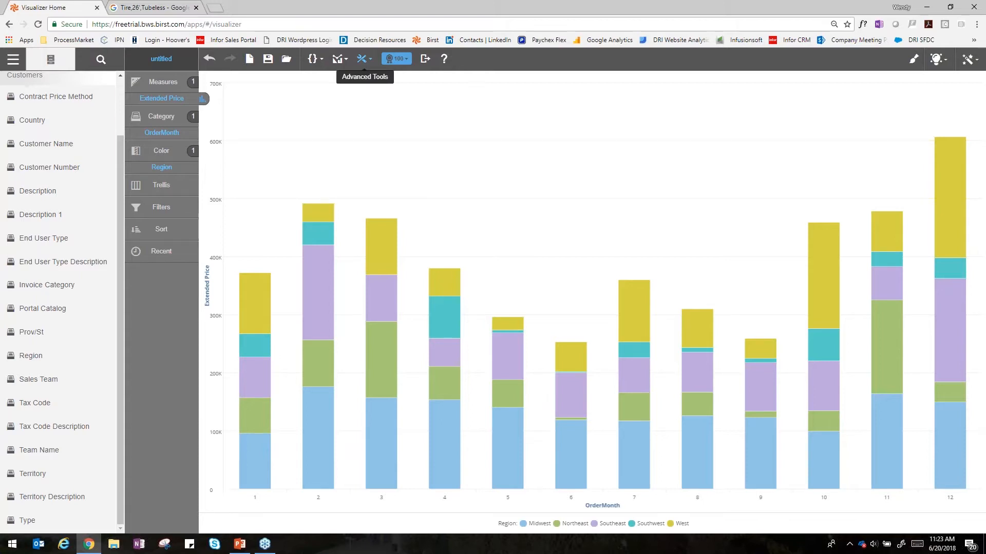
Step: Add a report-level drill path that starts at Customers.Region and set that level to Drill To
left_click(362, 59)
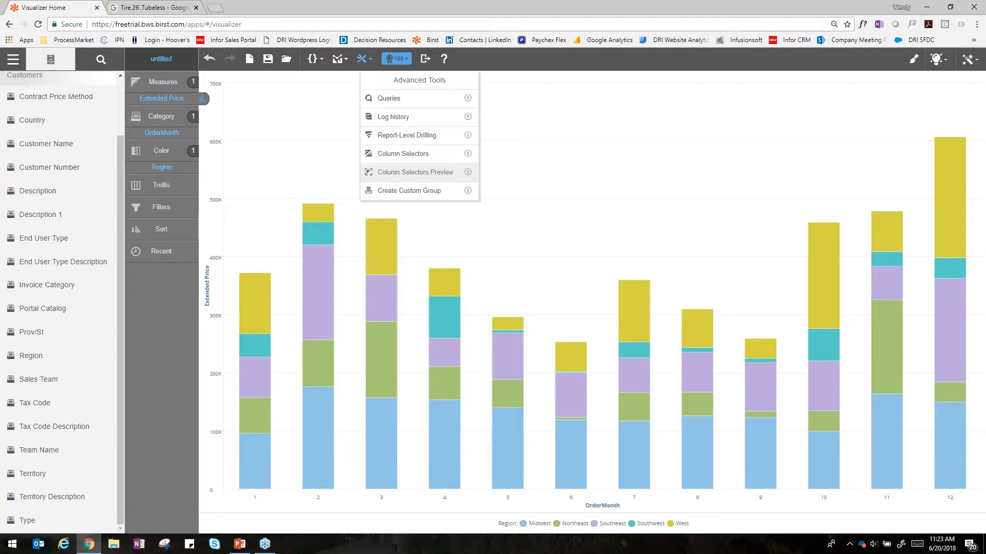
left_click(439, 138)
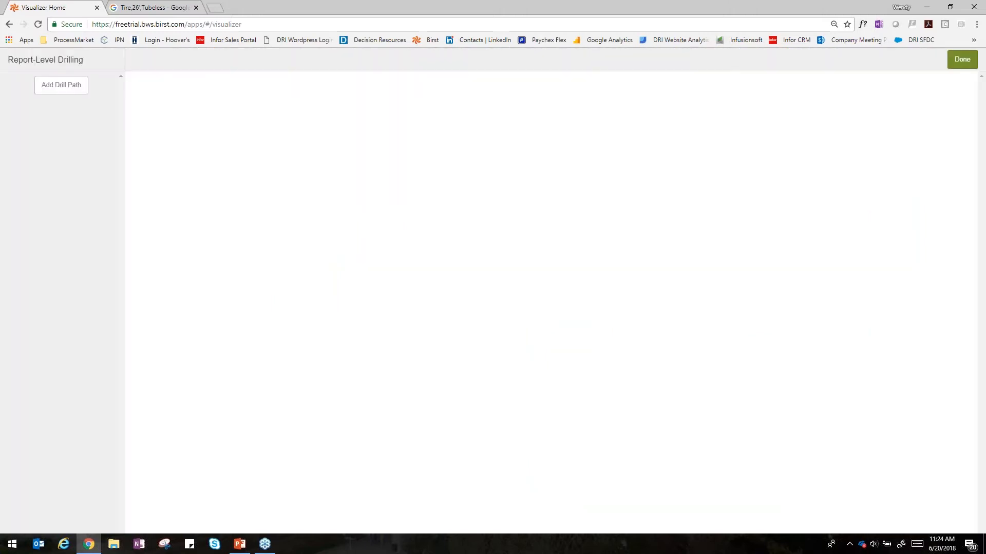
left_click(72, 98)
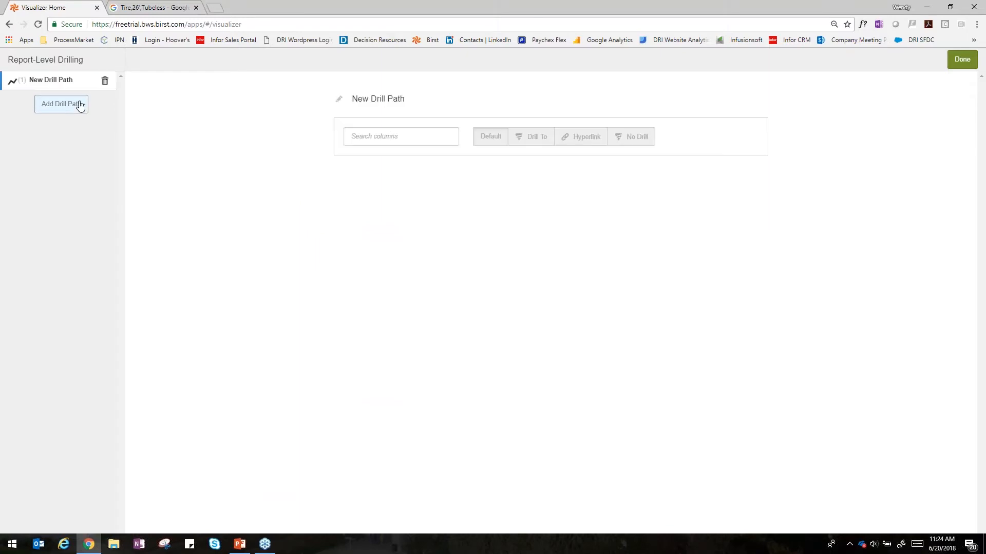
left_click(407, 138)
type("region")
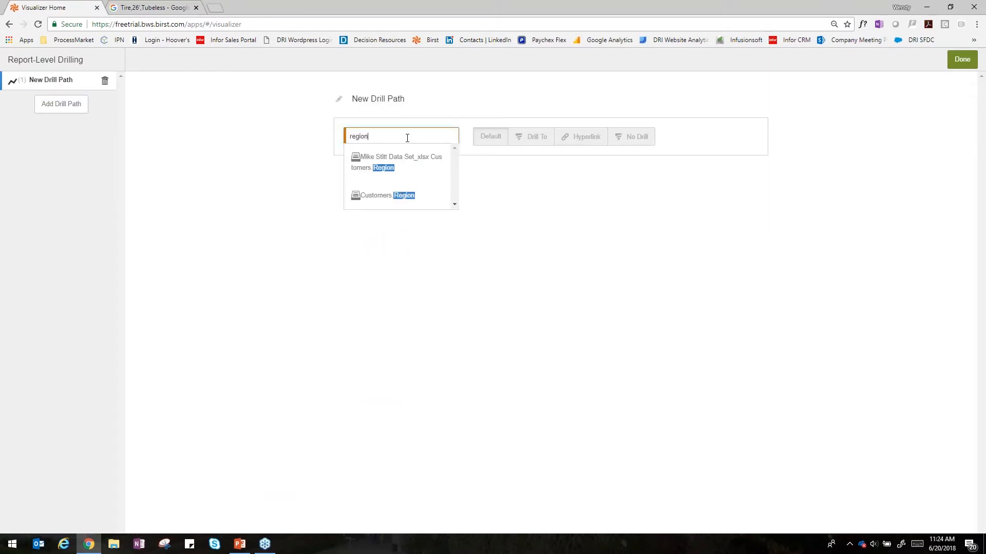
left_click(399, 195)
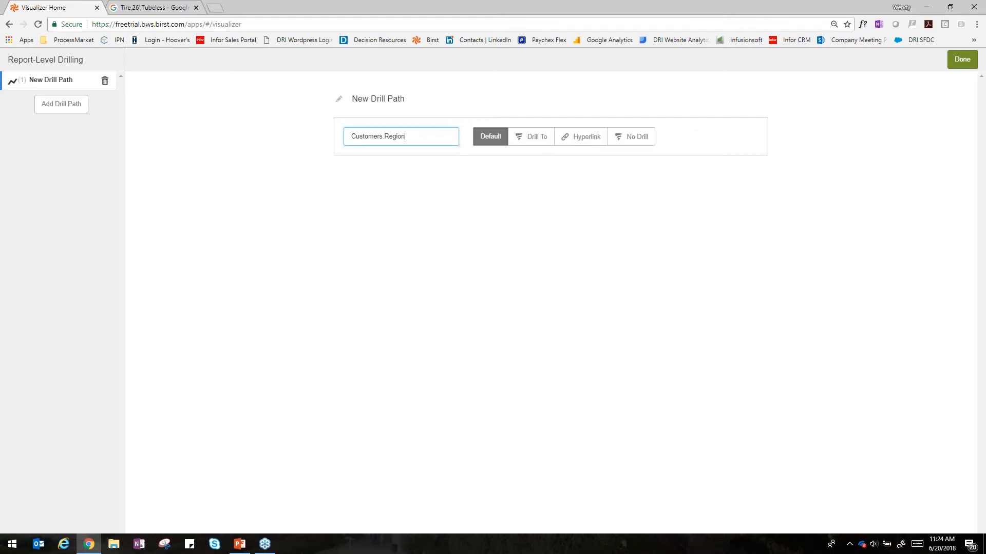
left_click(537, 143)
Step: Add Customers.Territory as the second level of the drill path and set it to Drill To
left_click(416, 175)
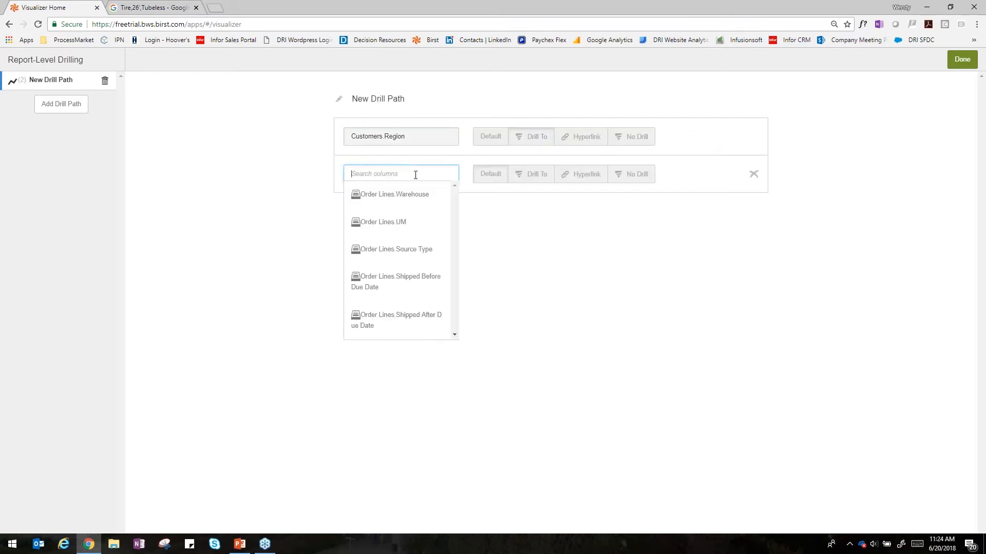
type("terriory")
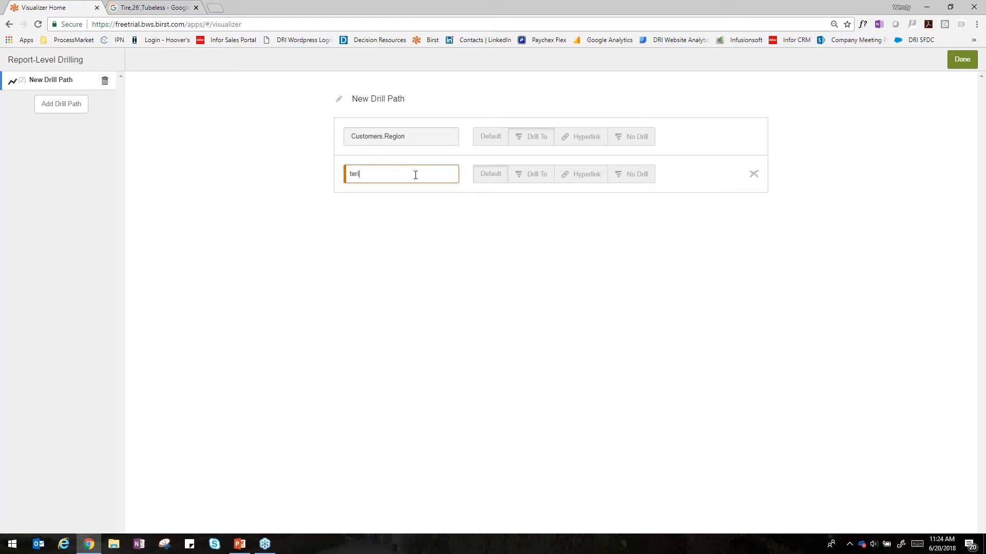
key("BackSpace")
key("BackSpace")
key("BackSpace")
key("BackSpace")
key("BackSpace")
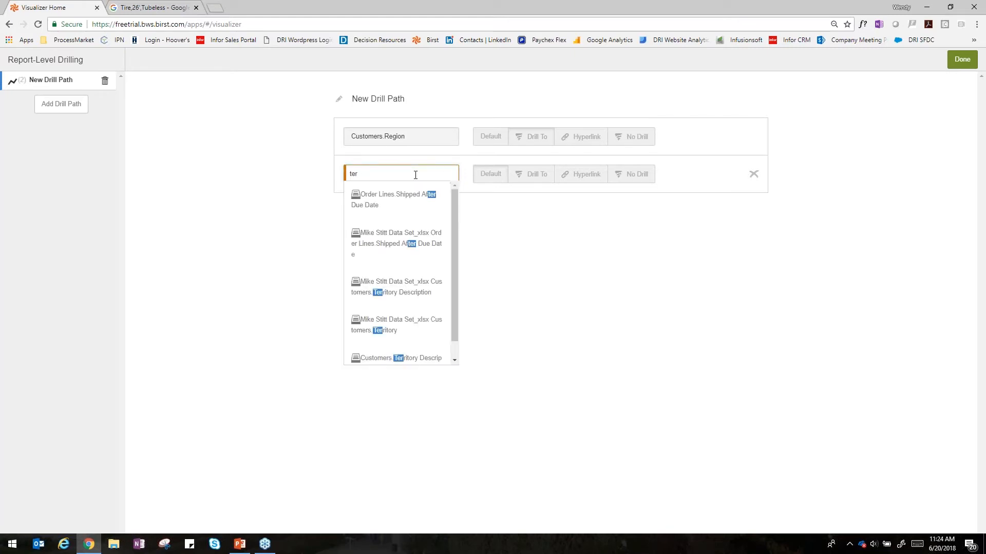
type("rit")
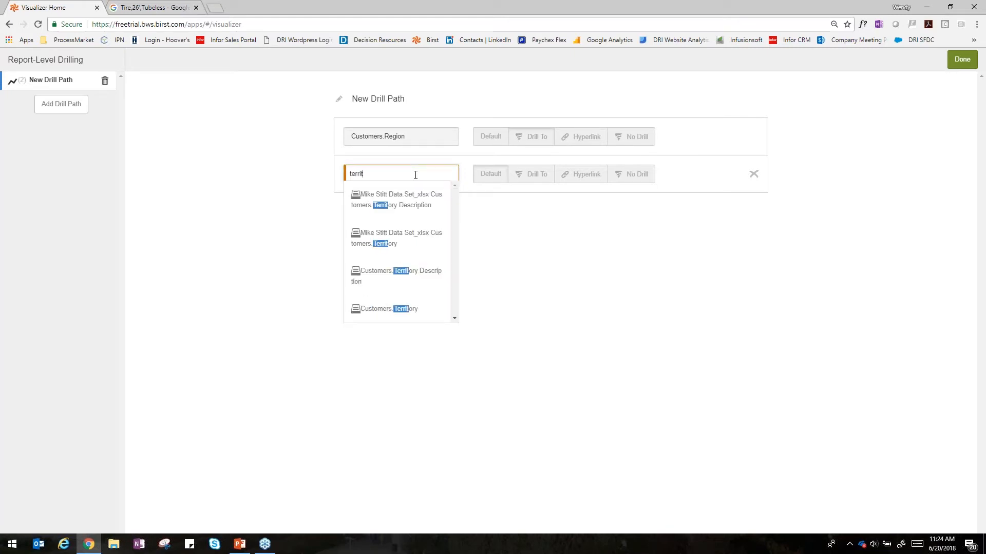
left_click(381, 310)
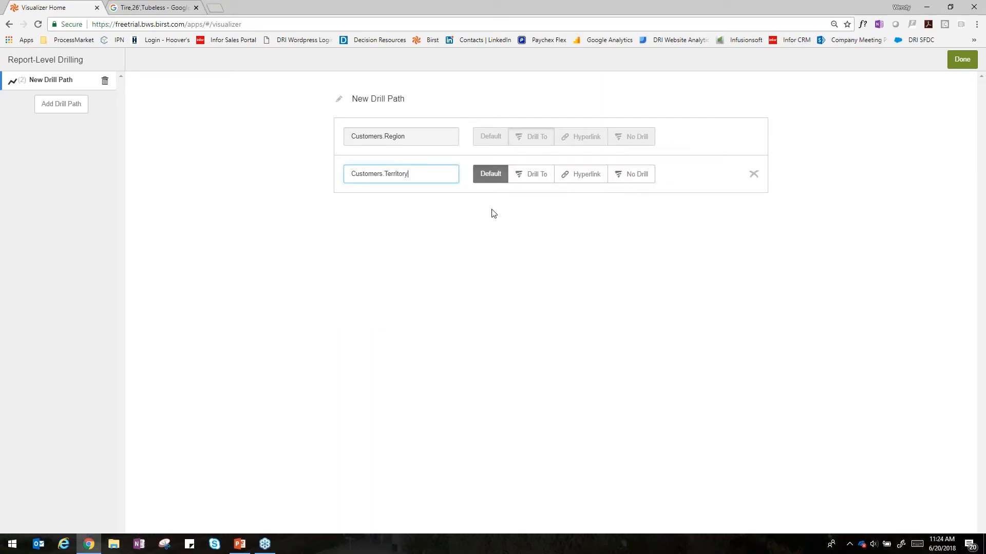
left_click(521, 178)
Step: Add Order Lines.Product Code as the last level of the drill path and finish the drilling setup
left_click(408, 212)
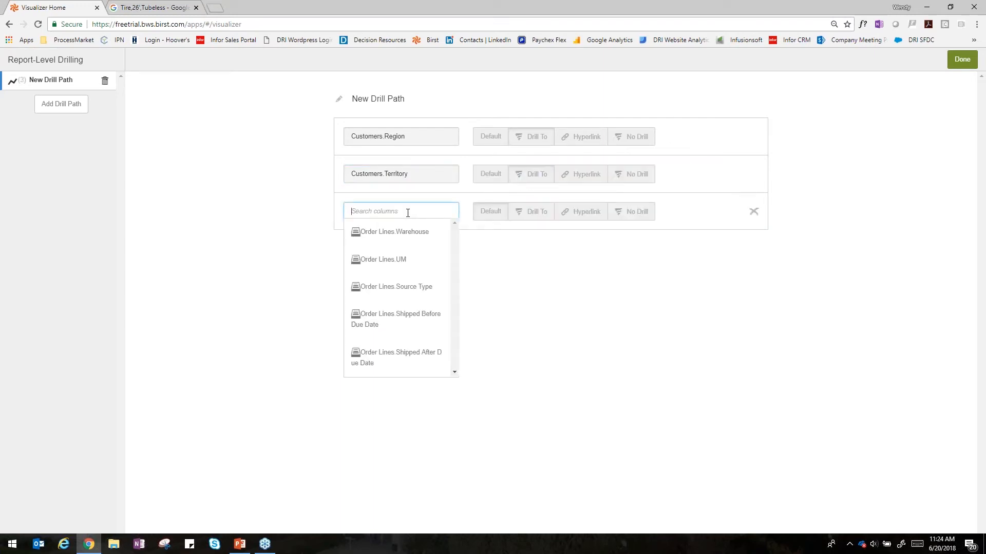
type("produ")
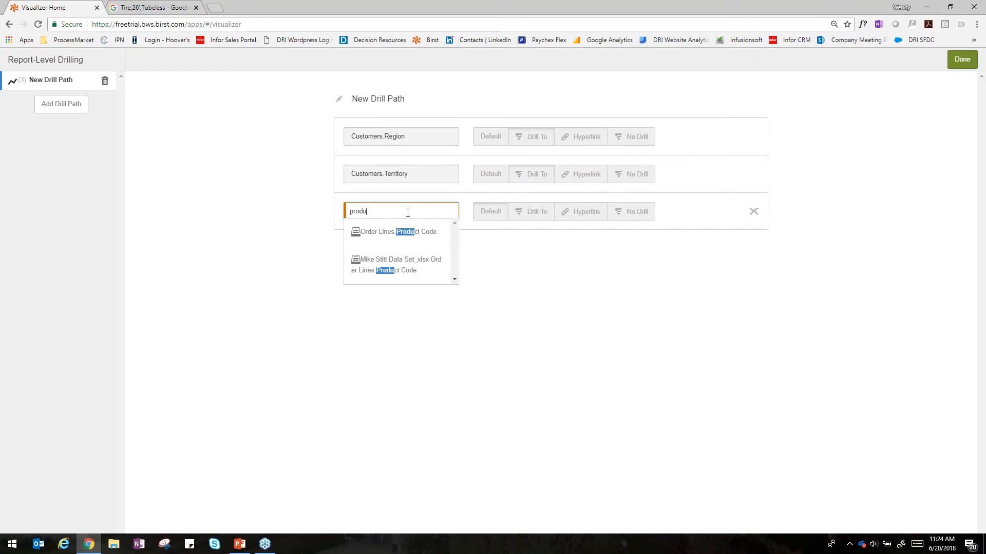
left_click(400, 232)
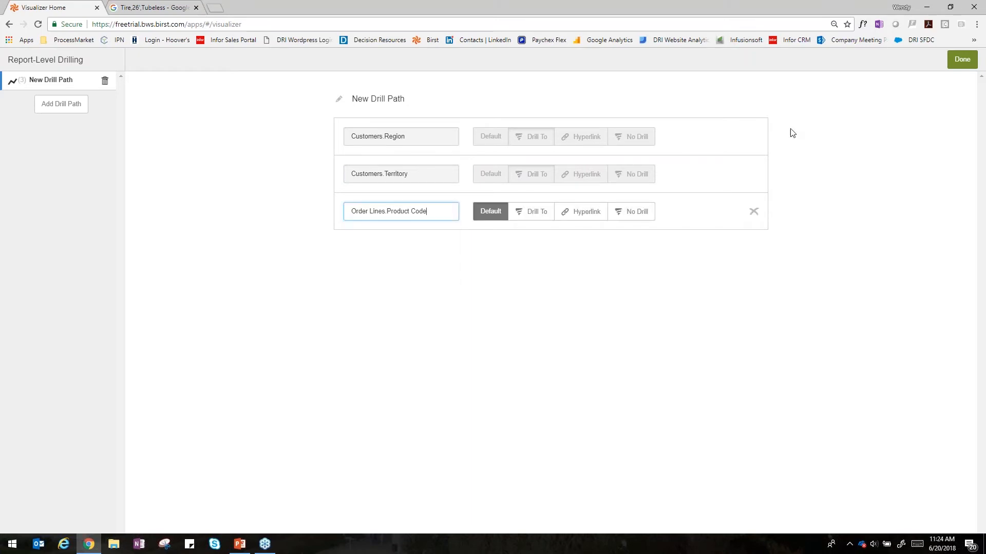
left_click(953, 64)
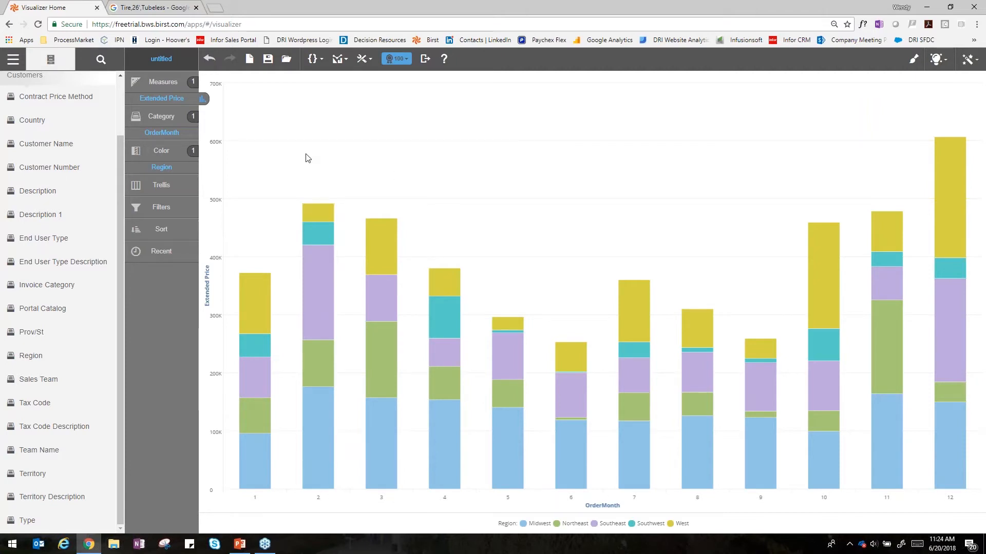
Step: Drill from the month 2 column into the Southeast region and its NE territory, and set the top records limit to All
left_click(328, 308)
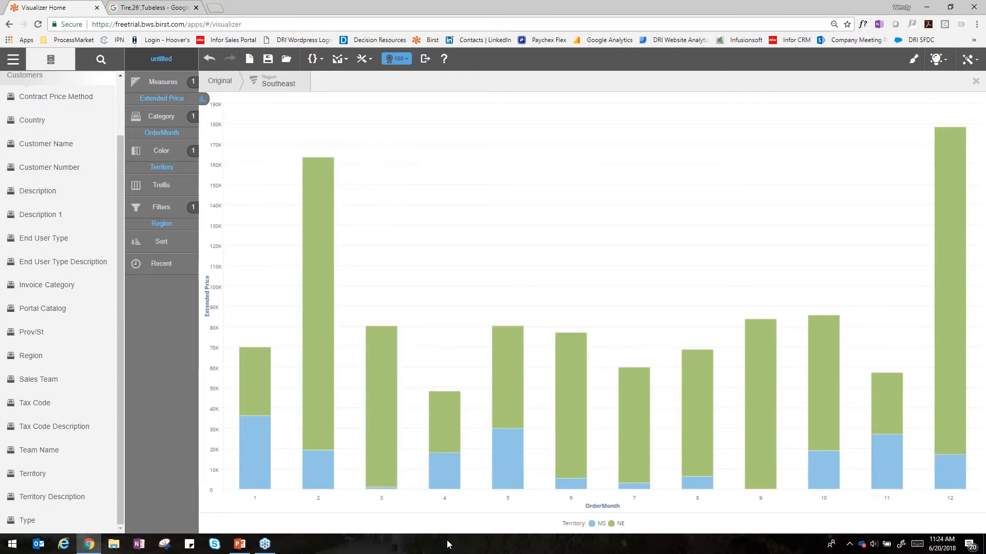
left_click(310, 220)
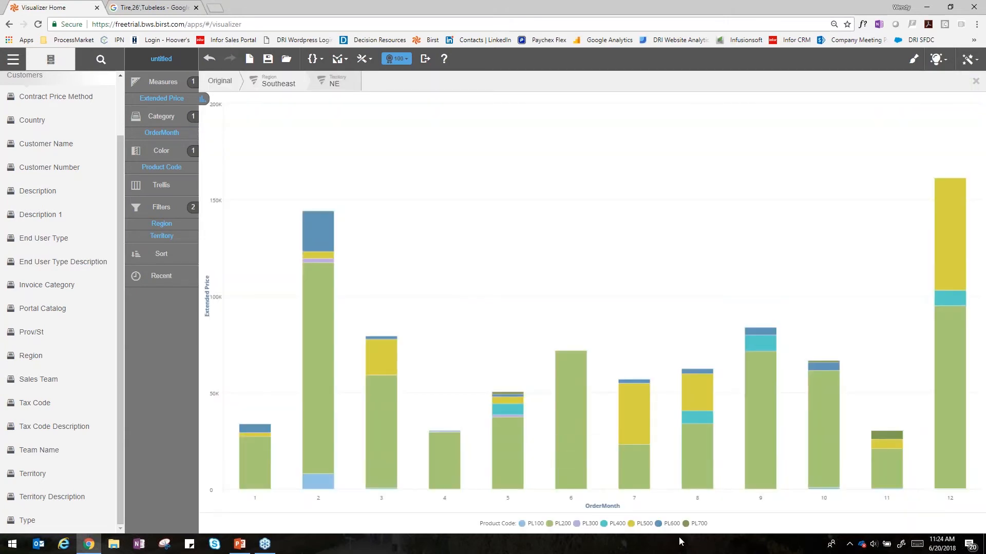
left_click(399, 59)
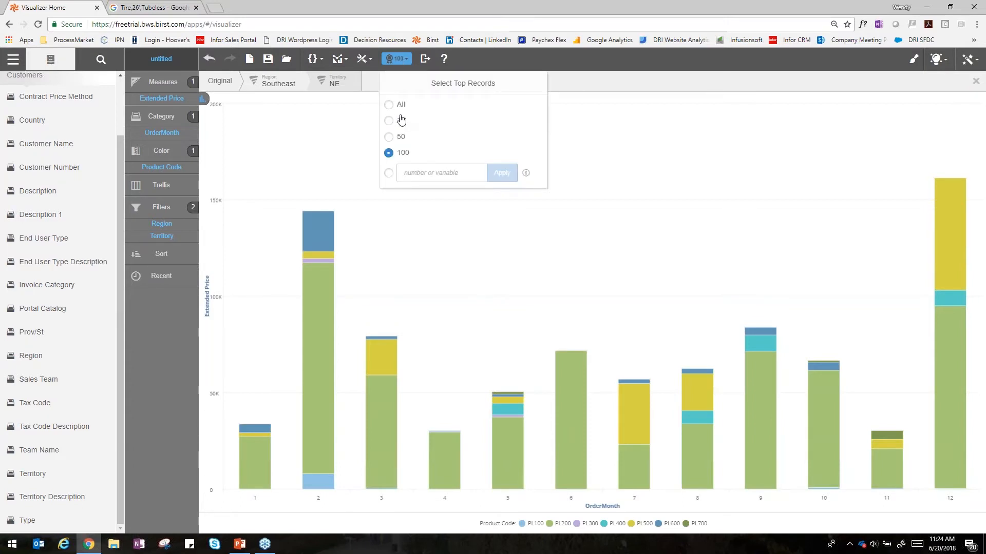
left_click(389, 104)
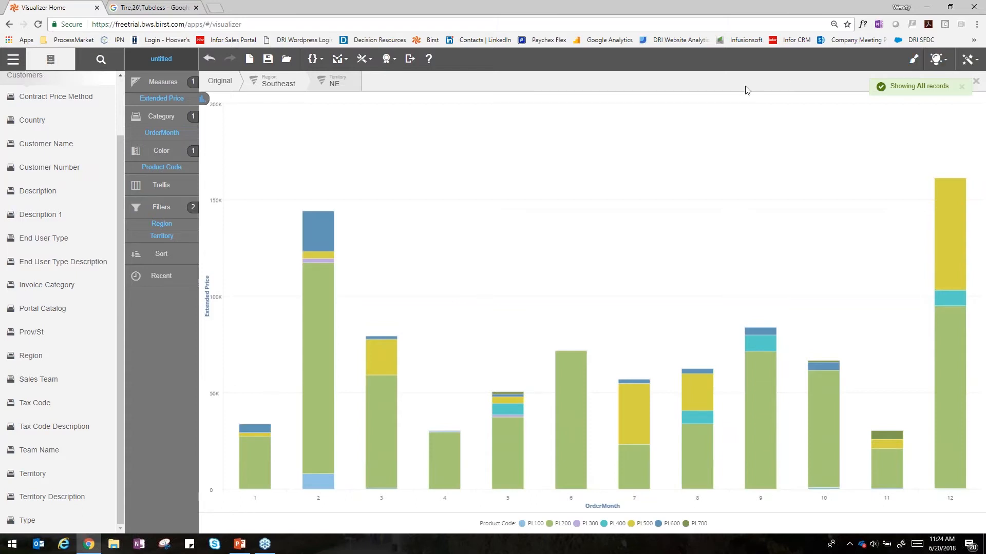
Step: Save the report in the shared folder as Order by Month by Region
left_click(268, 60)
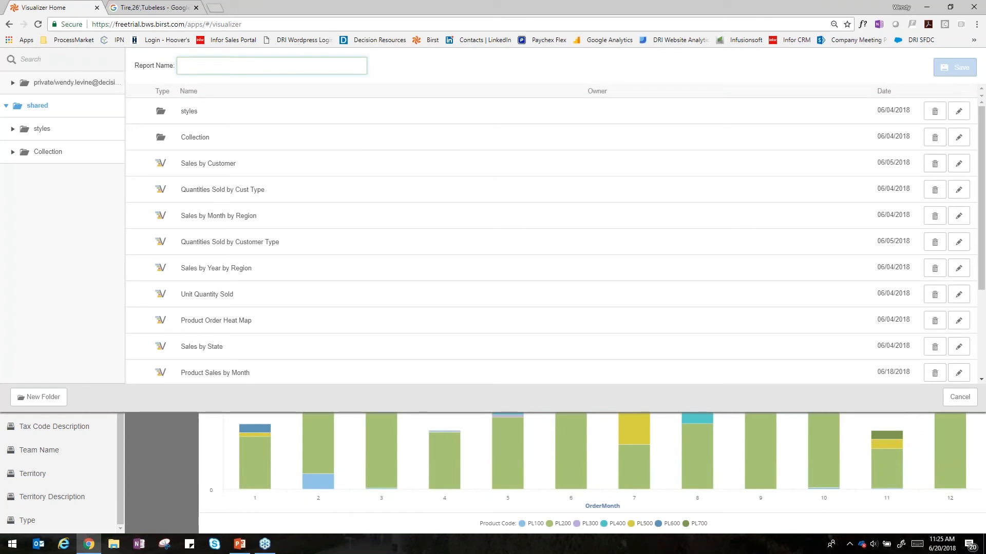
type("Od")
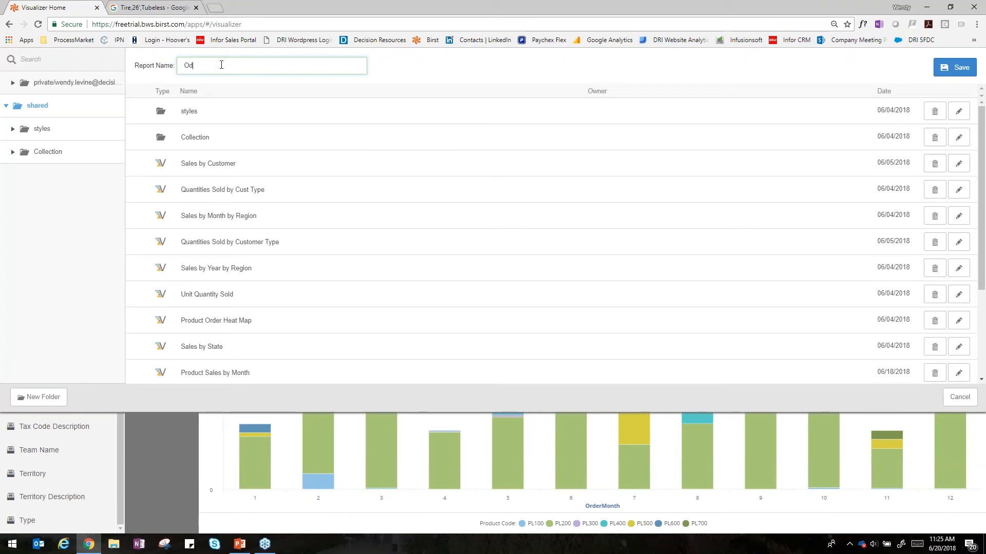
type("der by Month by Region")
left_click(948, 68)
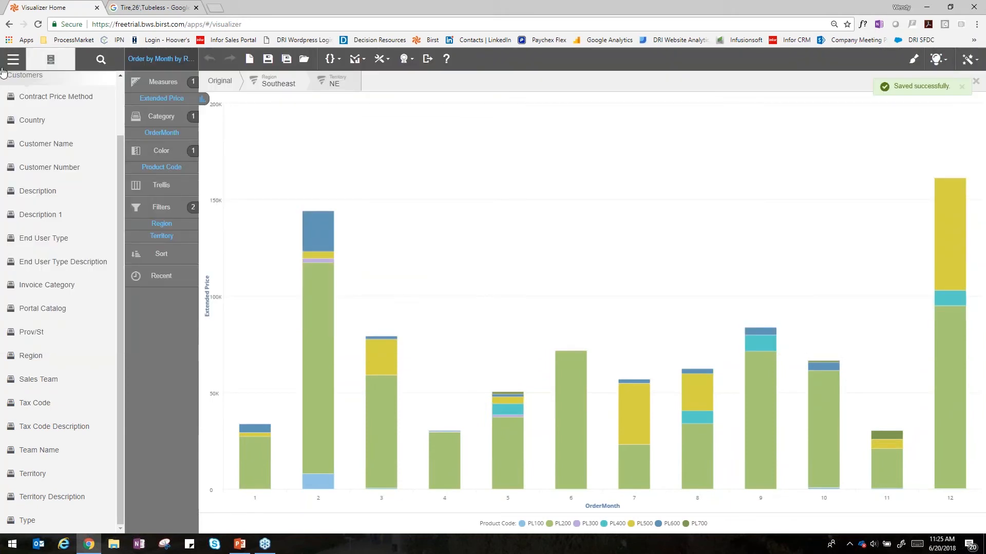
Step: Switch from the Visualizer to the Sales Metrics dashboard and open it for editing
left_click(15, 63)
left_click(30, 103)
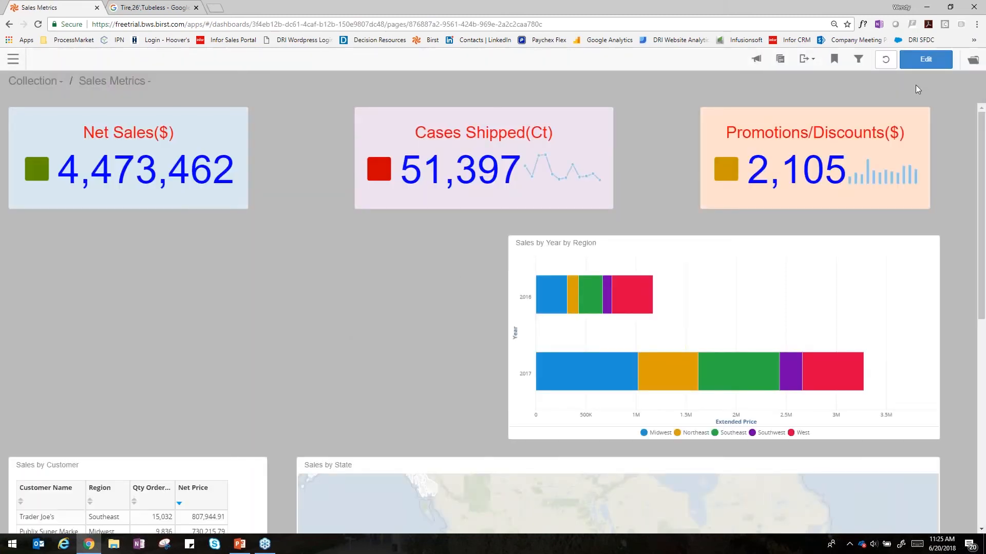
left_click(935, 65)
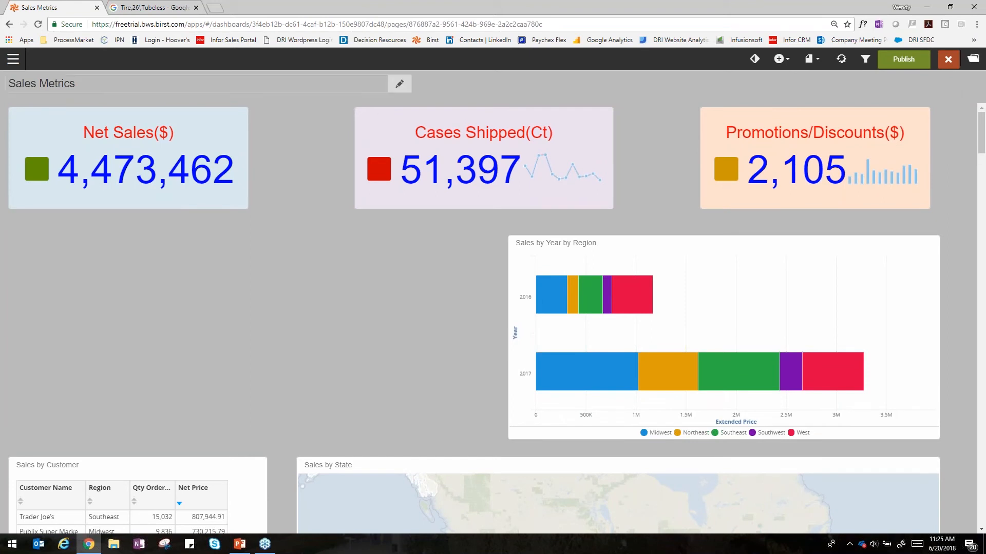
Step: Add the existing shared report Order by Month by Region to the empty space beside Sales by Year by Region and publish the dashboard
left_click(778, 59)
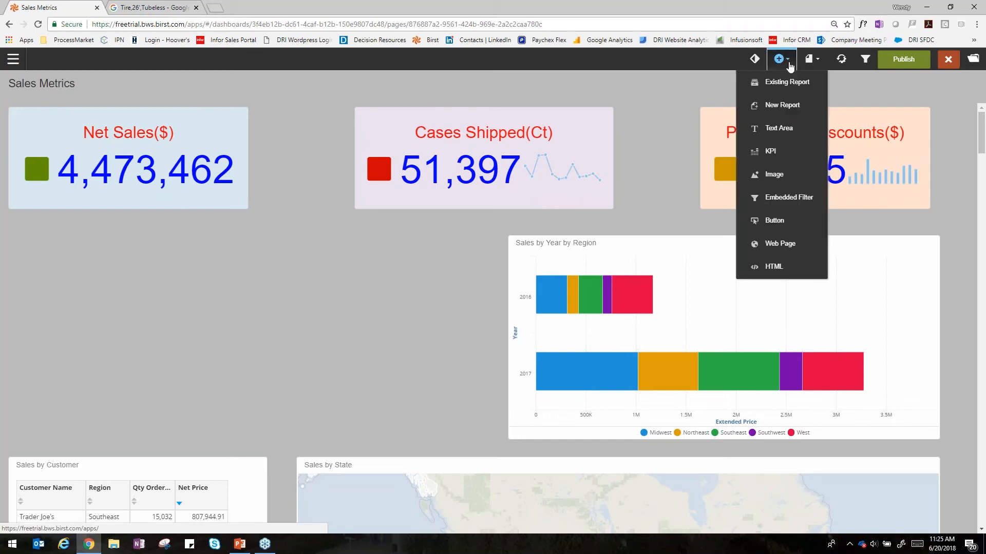
left_click(786, 80)
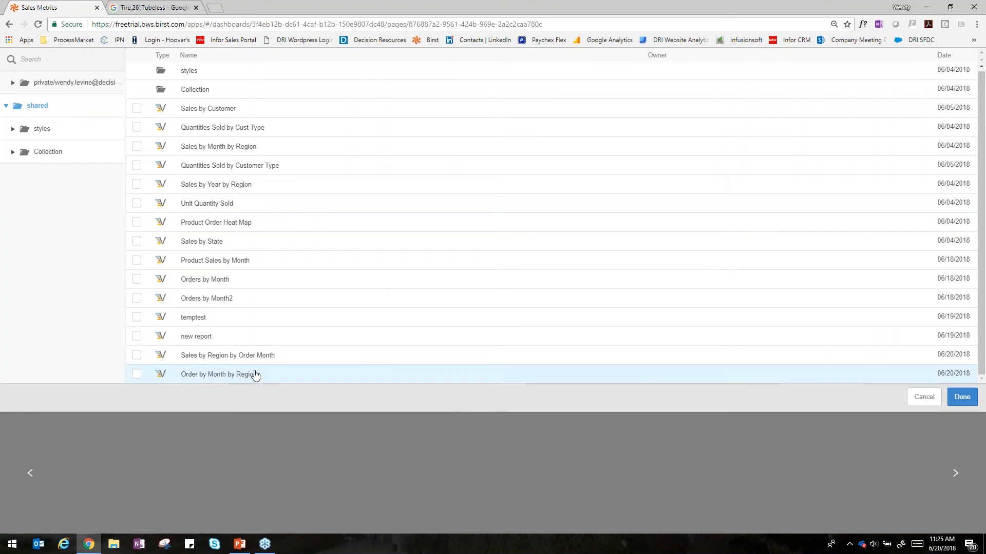
left_click(279, 379)
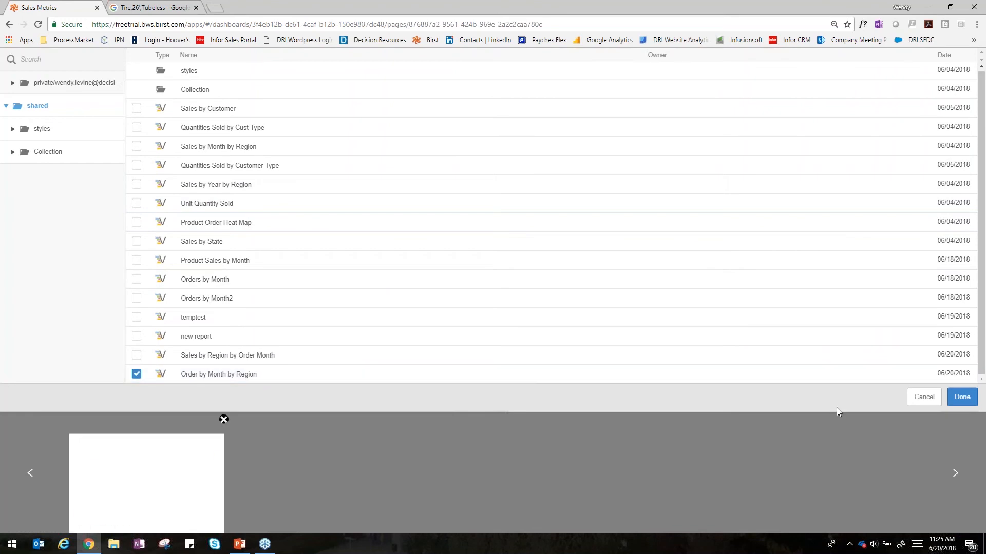
left_click(961, 396)
left_click_drag(451, 220, 210, 238)
left_click(898, 60)
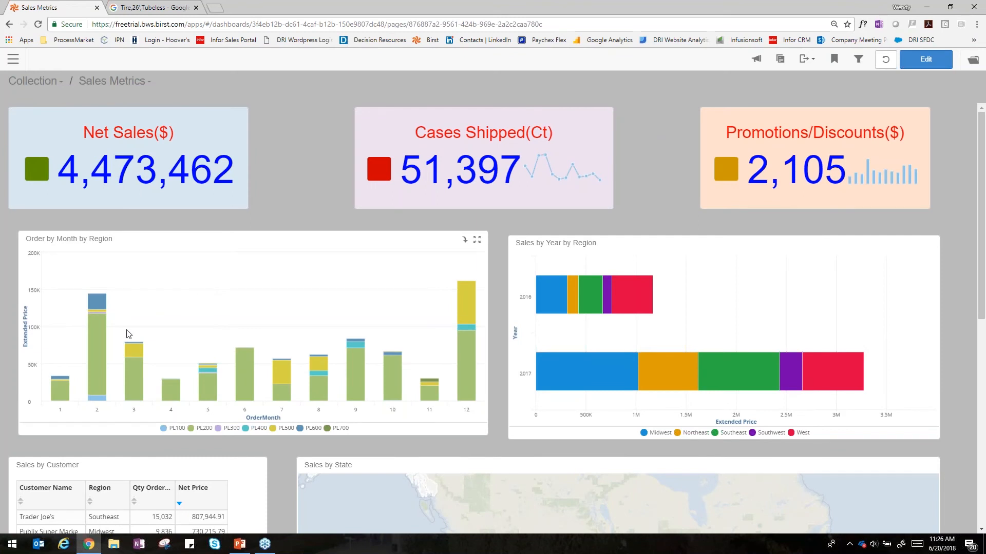
Step: Drill into the 2017 Midwest segment of the Sales by Year by Region chart to filter the dashboard by year 2017
mouse_move(98, 316)
mouse_move(628, 386)
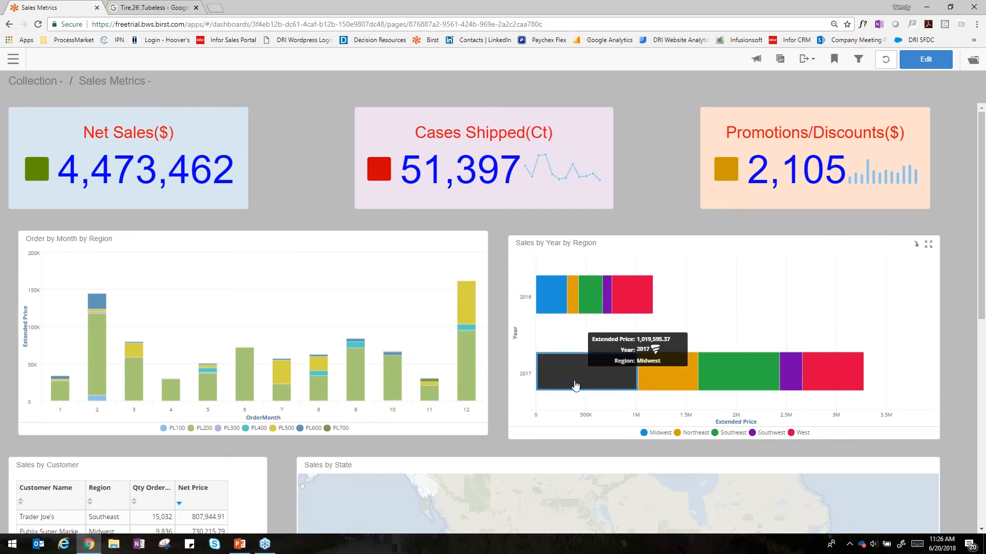
left_click(576, 386)
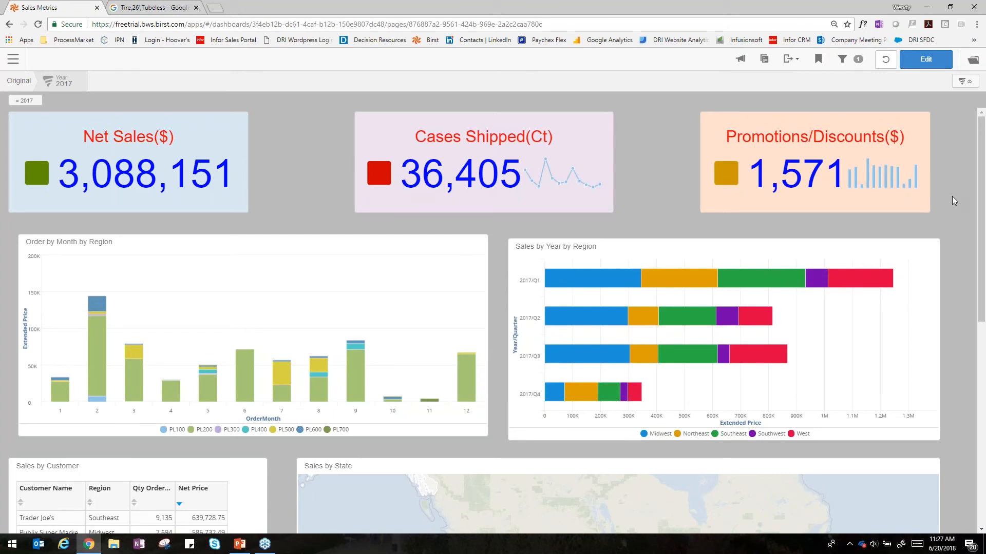
left_click(329, 180)
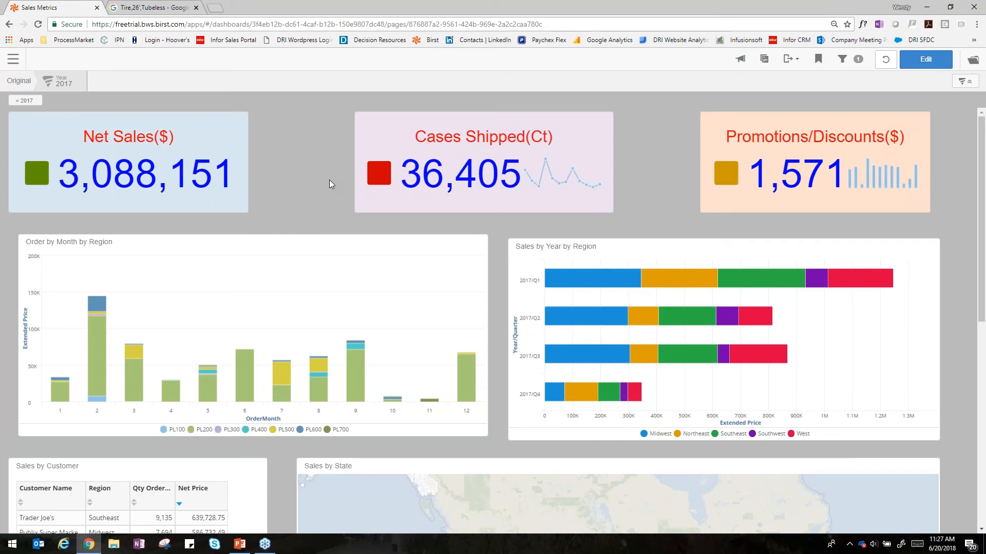